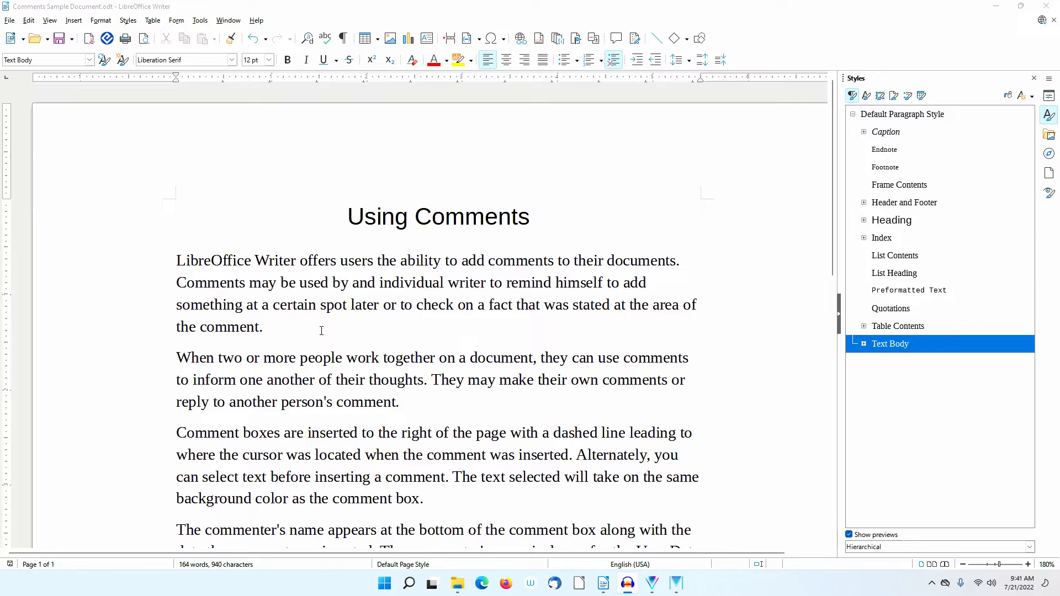
# Collapse the Styles sidebar and discard the stray empty comment added after the first paragraph.
pyautogui.click(264, 327)
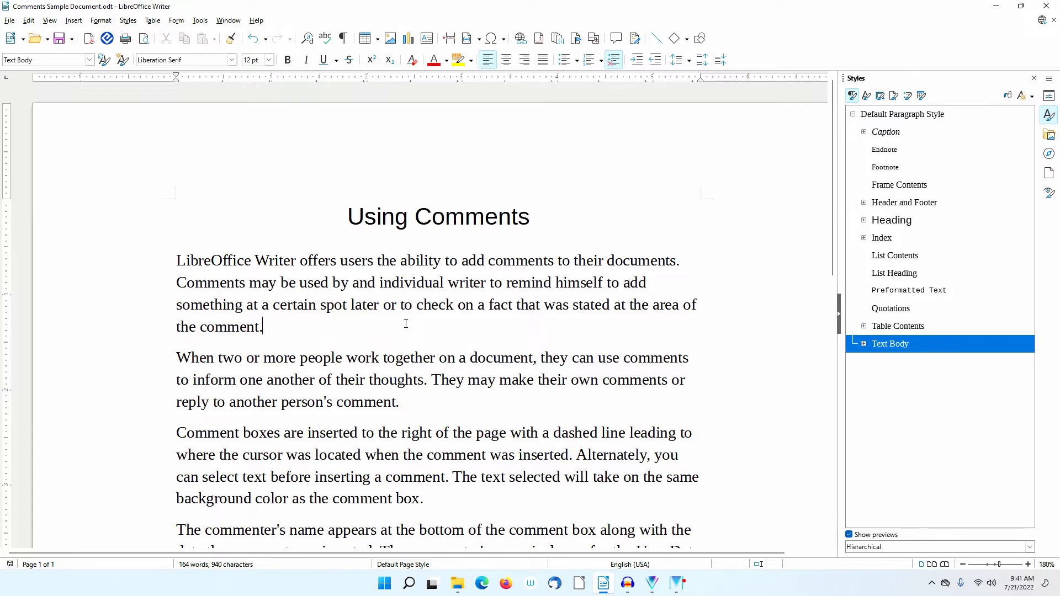
pyautogui.click(74, 20)
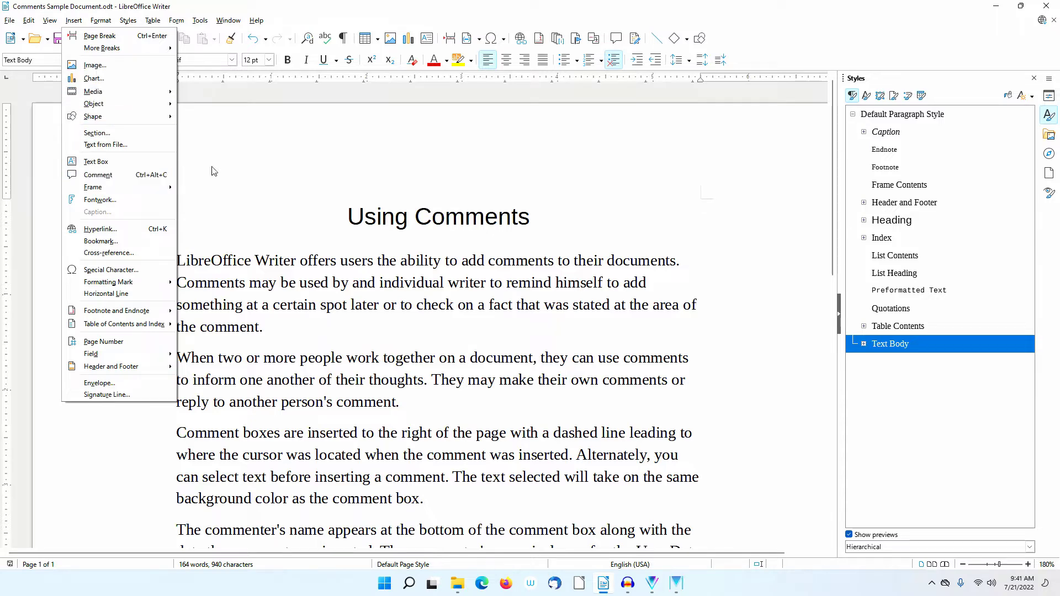
pyautogui.click(262, 173)
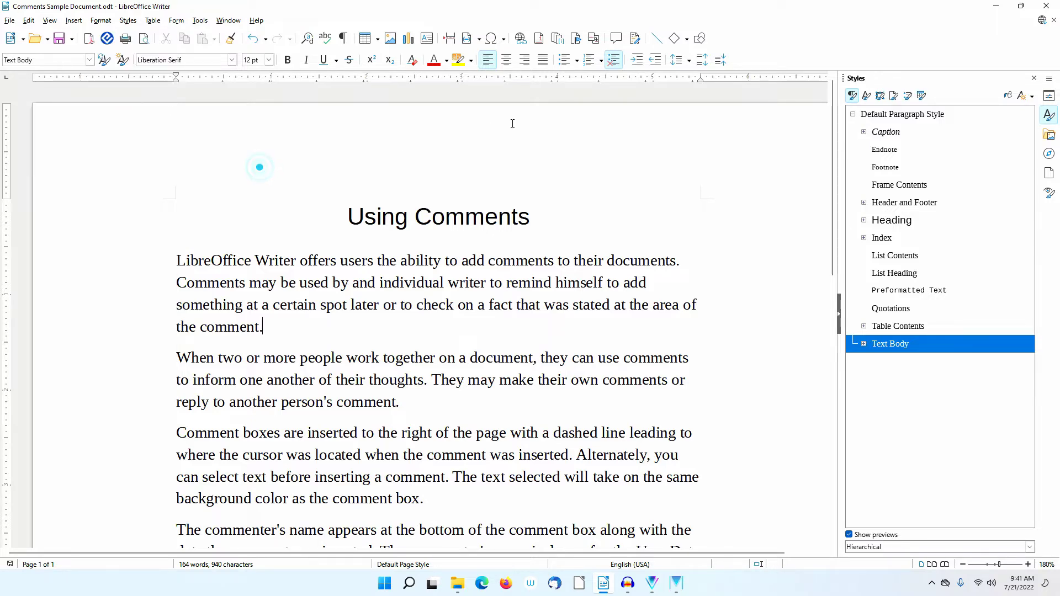
pyautogui.click(617, 38)
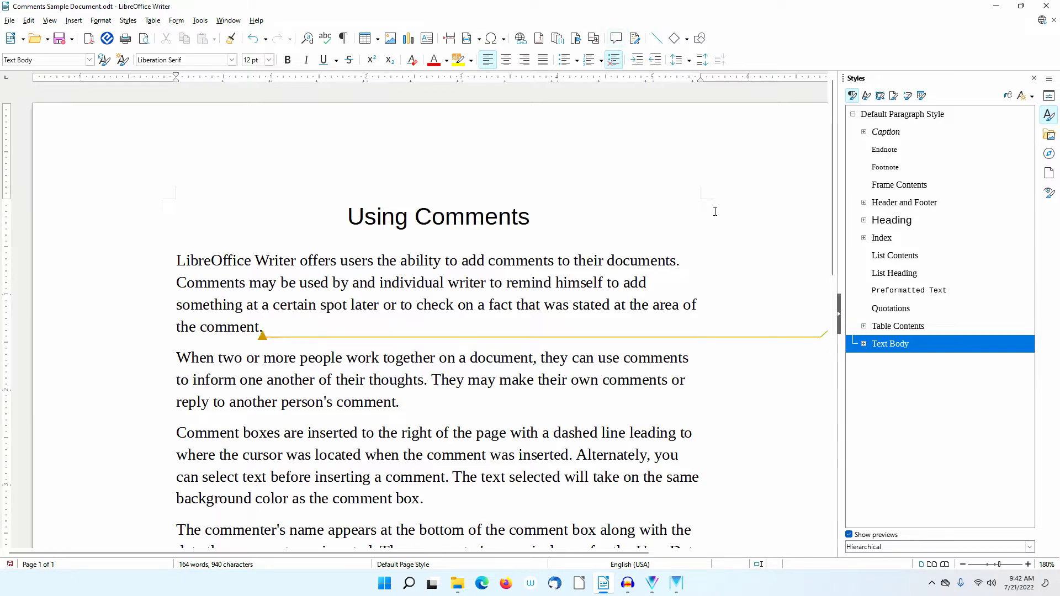
pyautogui.click(839, 315)
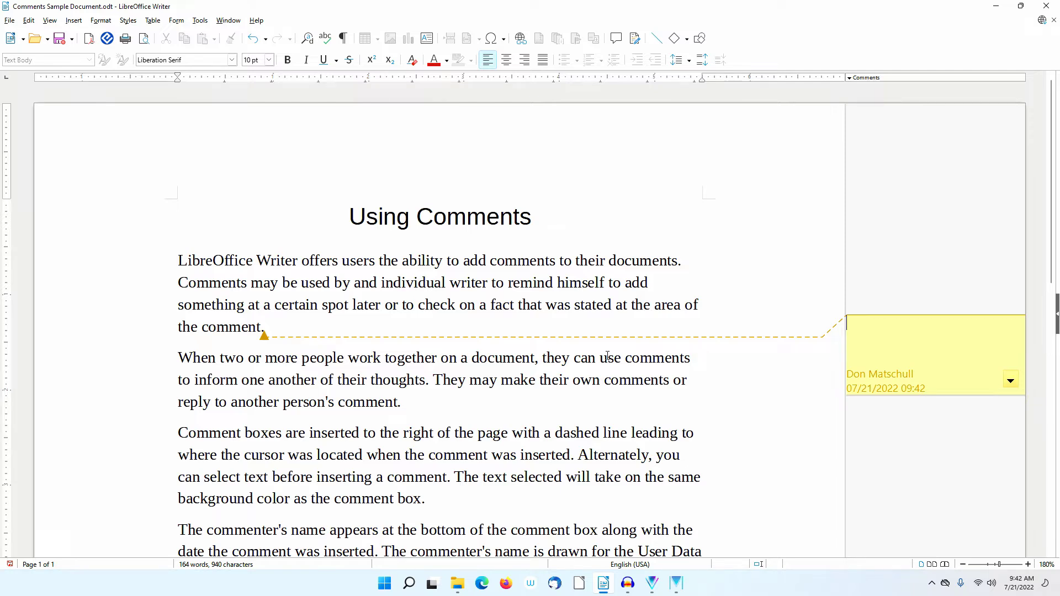
pyautogui.press('Escape')
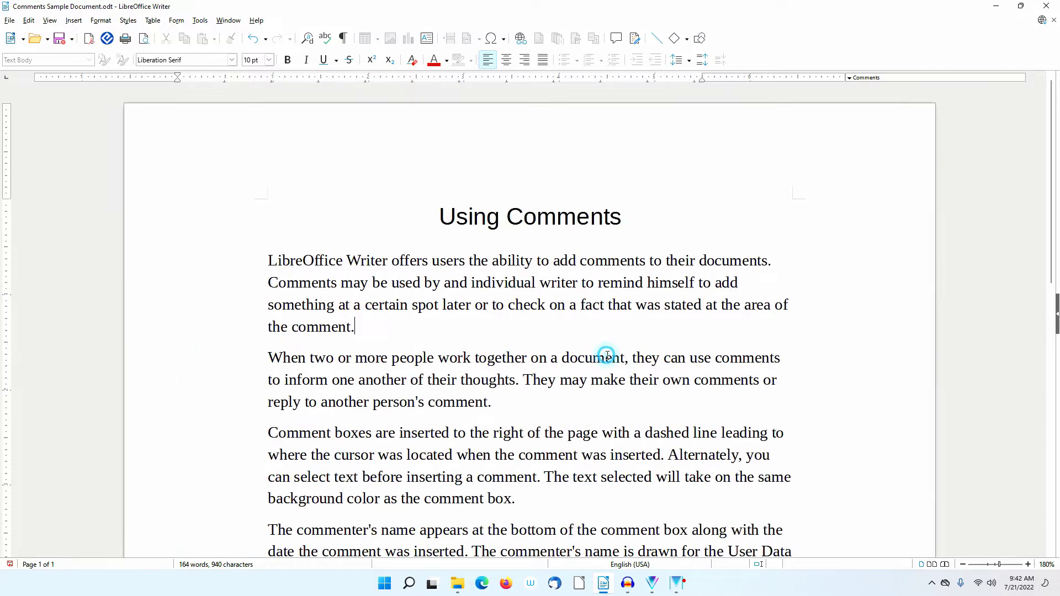
# Add 'This is a comment.' after paragraph one and 'This is another comment.' on paragraph three.
pyautogui.click(619, 42)
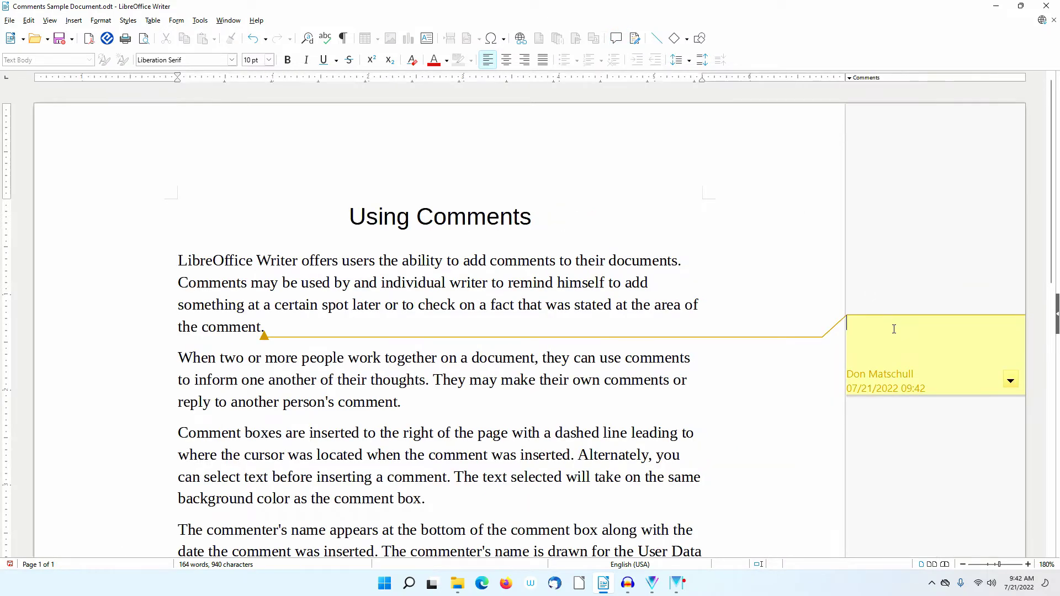
pyautogui.write('This is a comment.')
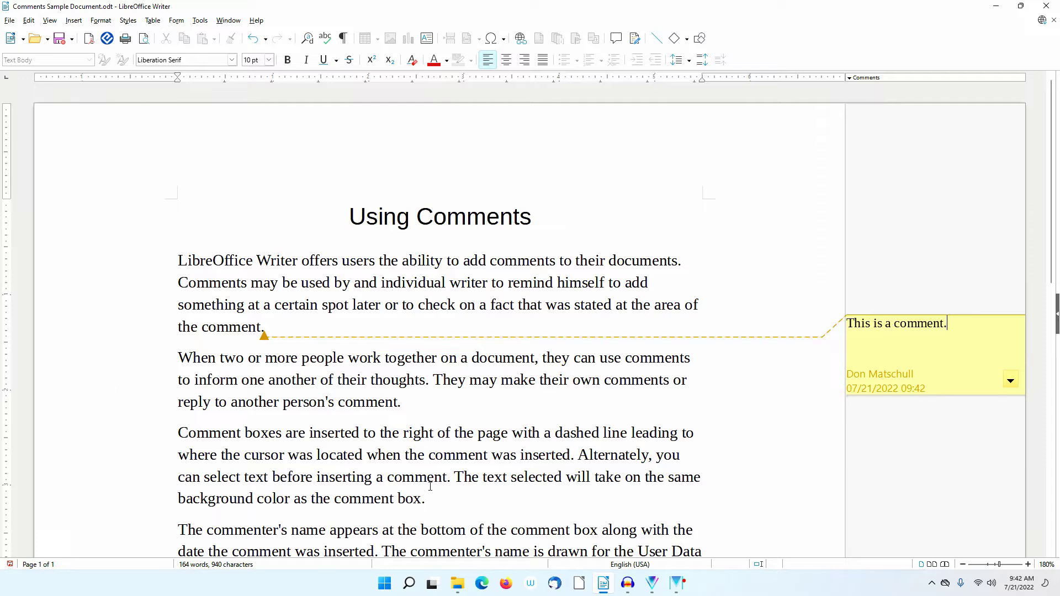
pyautogui.moveTo(425, 499); pyautogui.dragTo(177, 433)
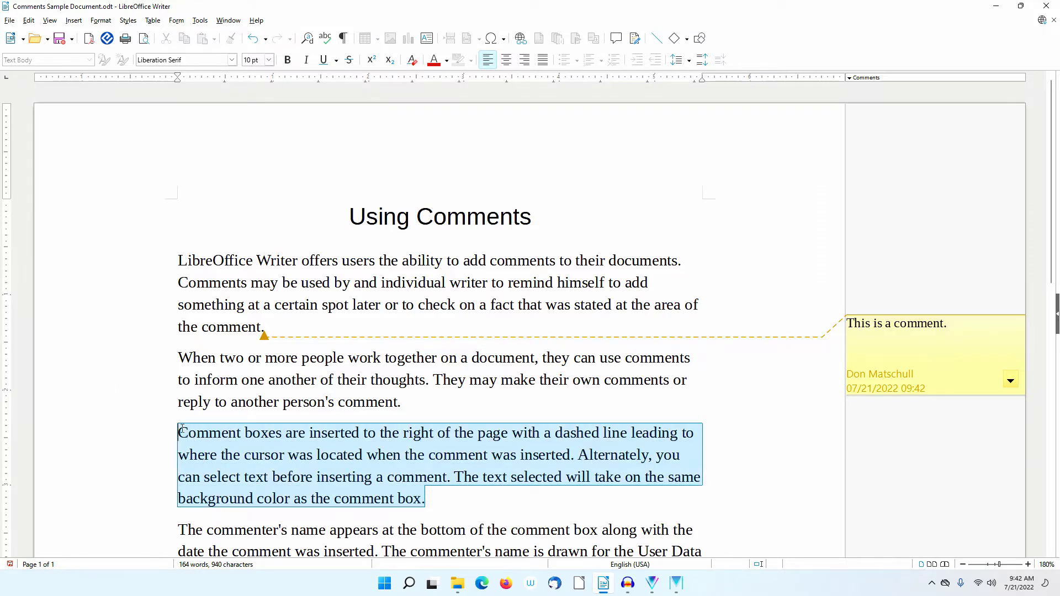
pyautogui.click(617, 39)
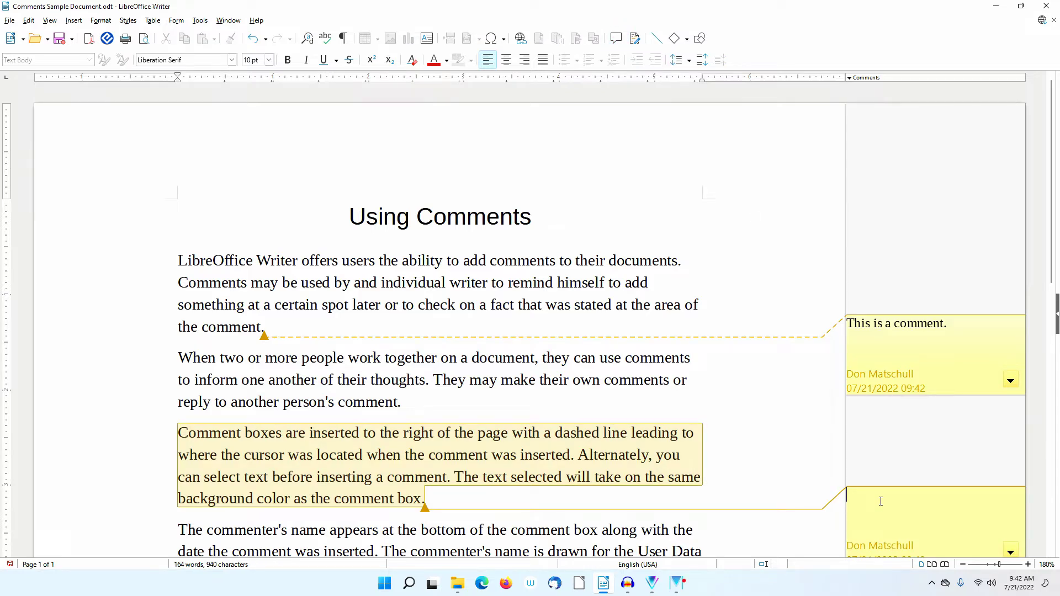
pyautogui.write('This')
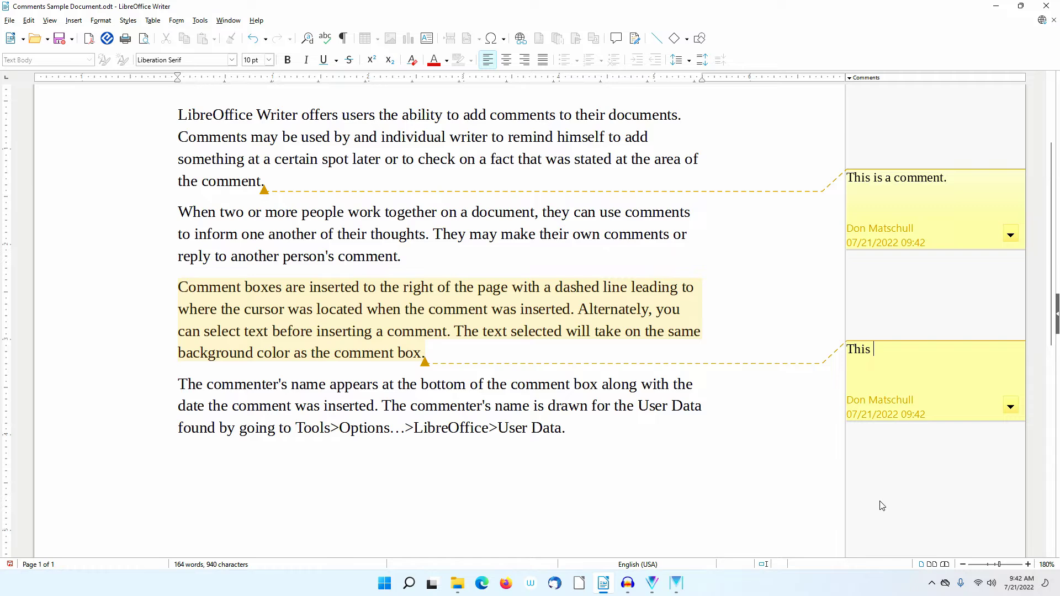
pyautogui.write(' is another comment.')
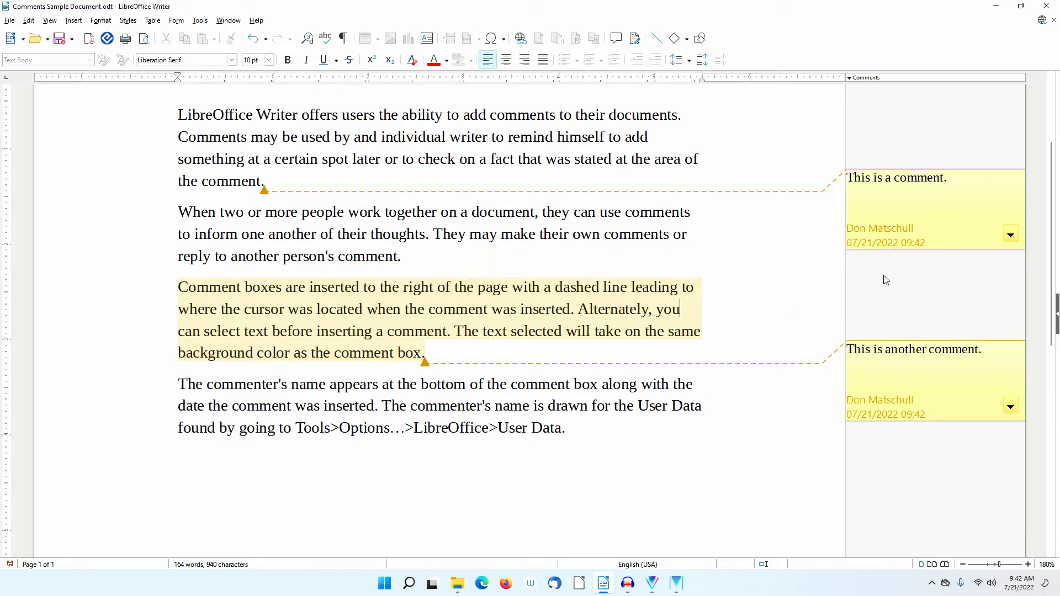
pyautogui.click(1010, 235)
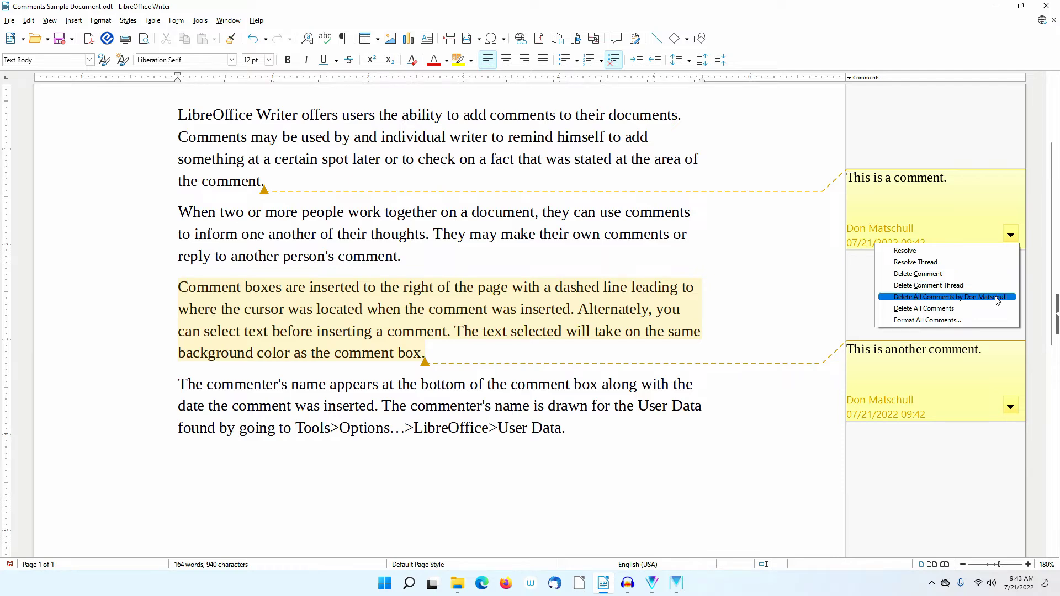
pyautogui.click(964, 321)
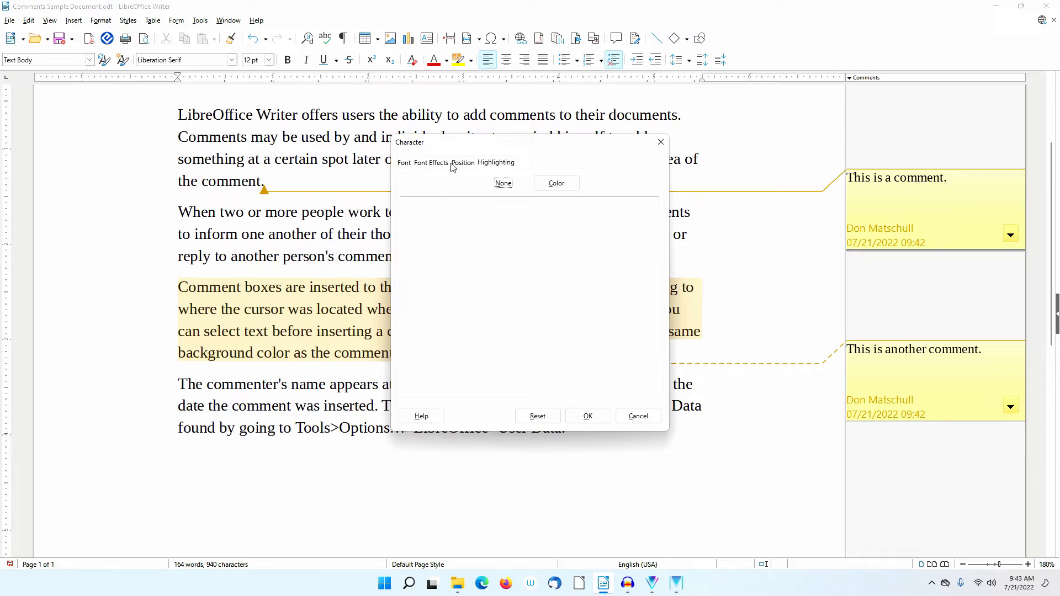
pyautogui.click(404, 165)
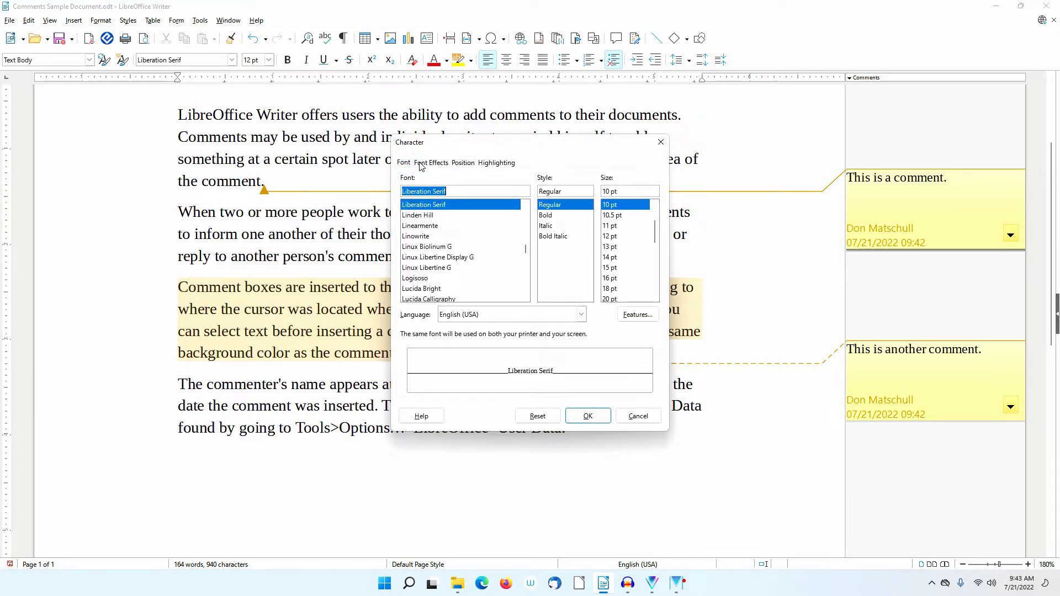
pyautogui.click(422, 165)
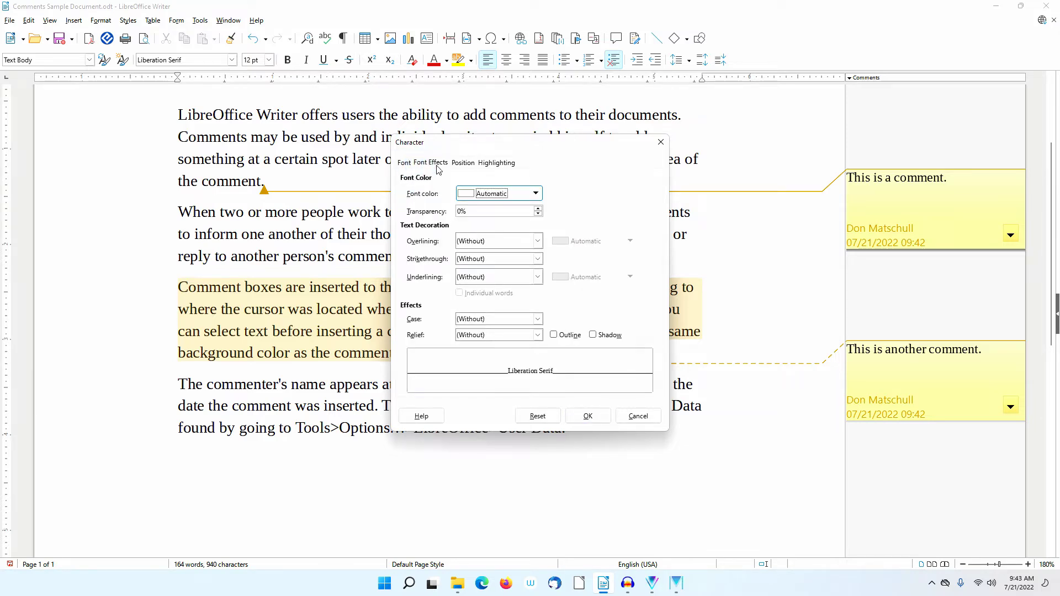
pyautogui.click(470, 164)
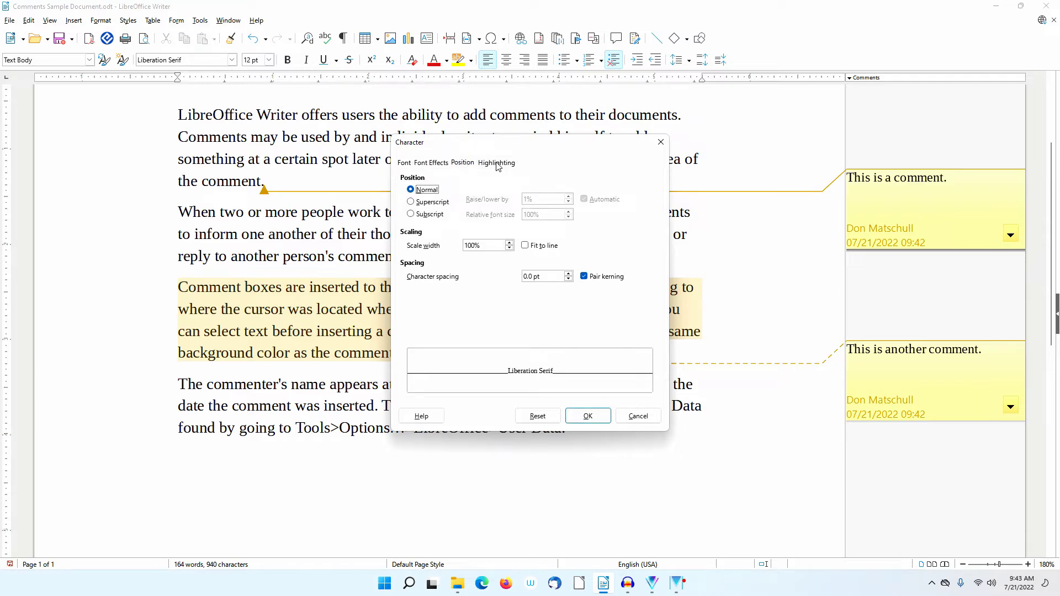
pyautogui.click(497, 164)
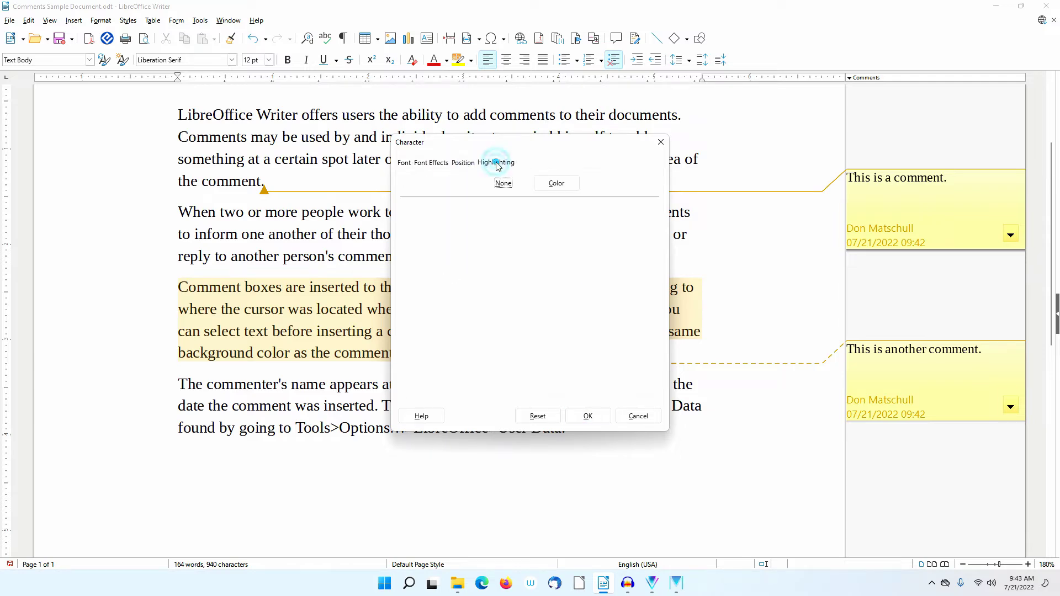
pyautogui.click(655, 420)
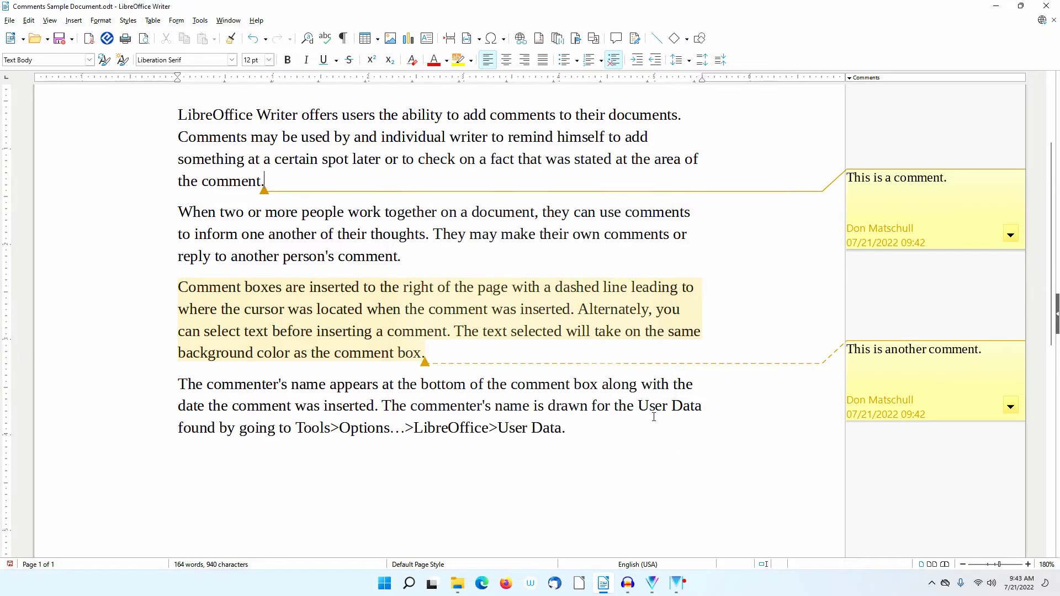
pyautogui.doubleClick(867, 176)
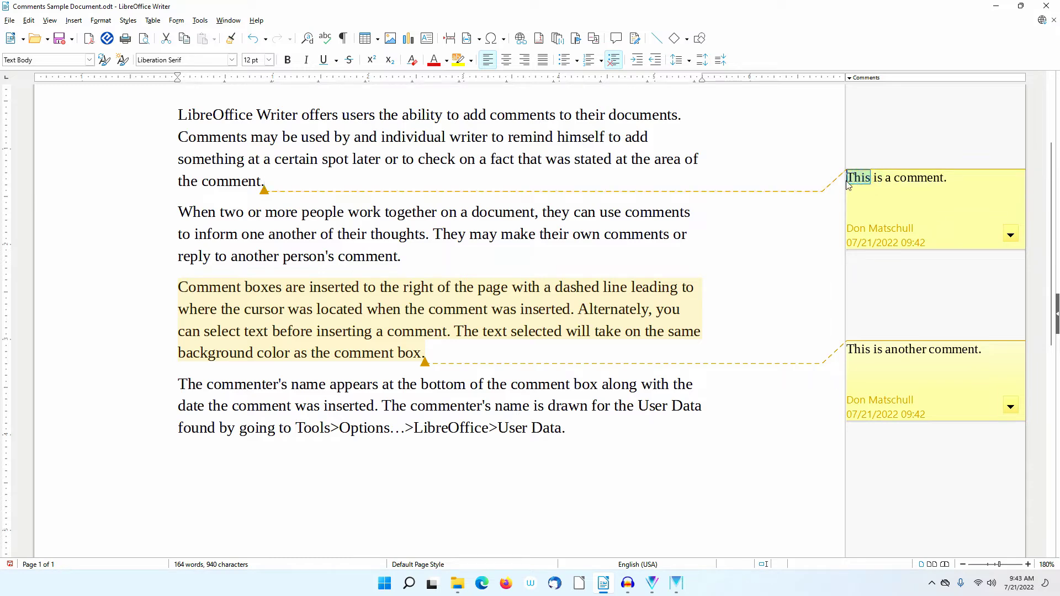
pyautogui.click(287, 60)
pyautogui.click(287, 60)
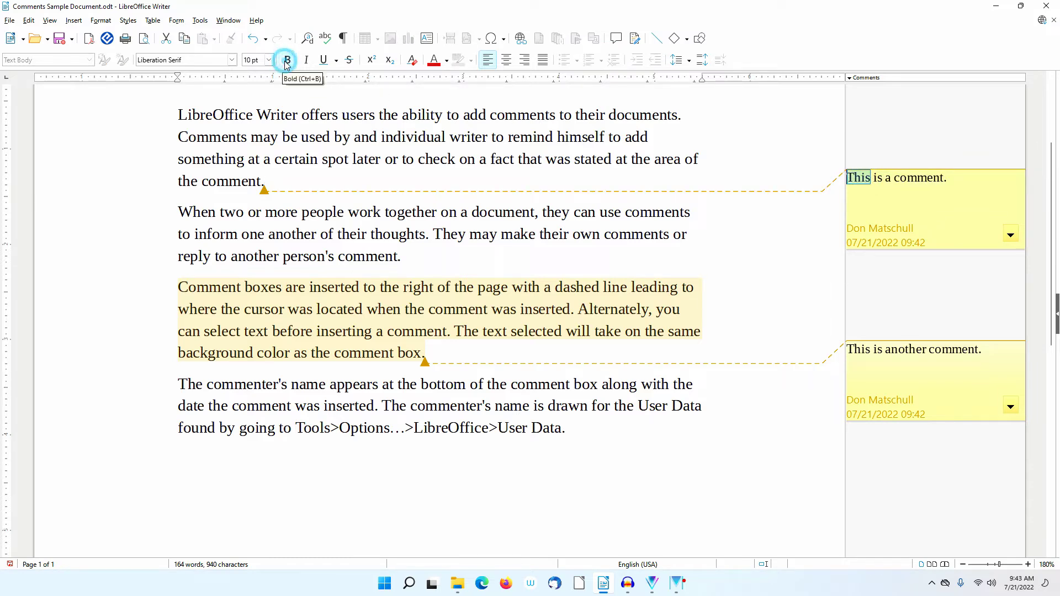
pyautogui.click(1056, 316)
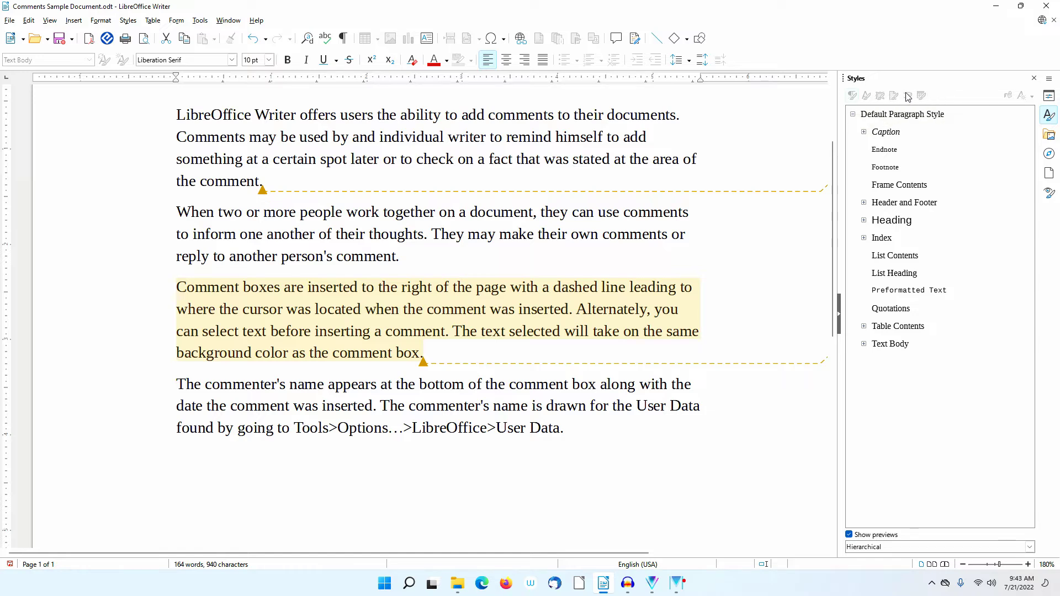
pyautogui.click(839, 323)
pyautogui.click(889, 213)
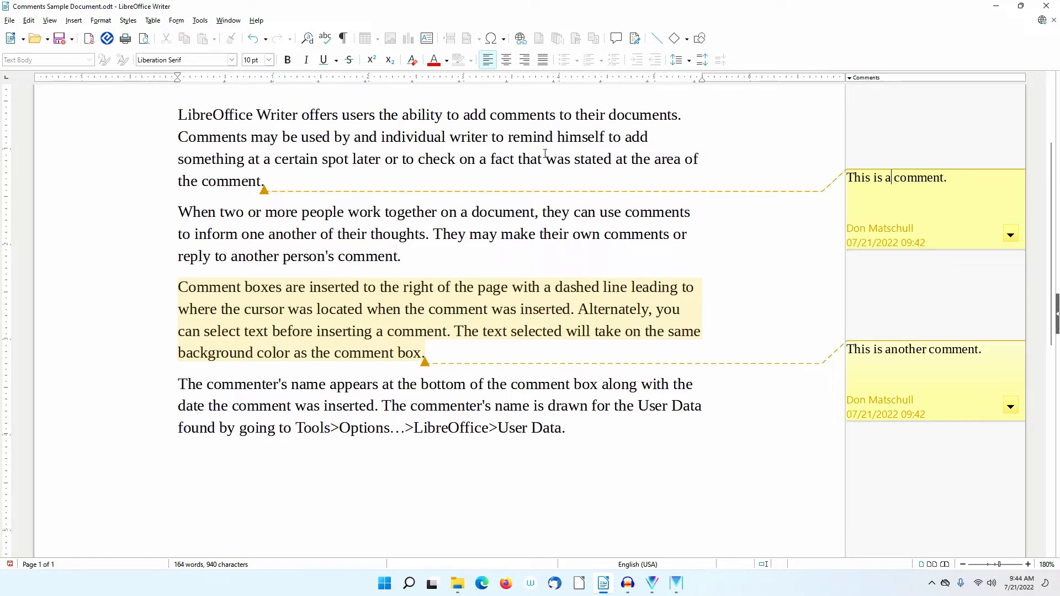
# Replace the first name under Options > User Data with a new author name.
pyautogui.click(202, 21)
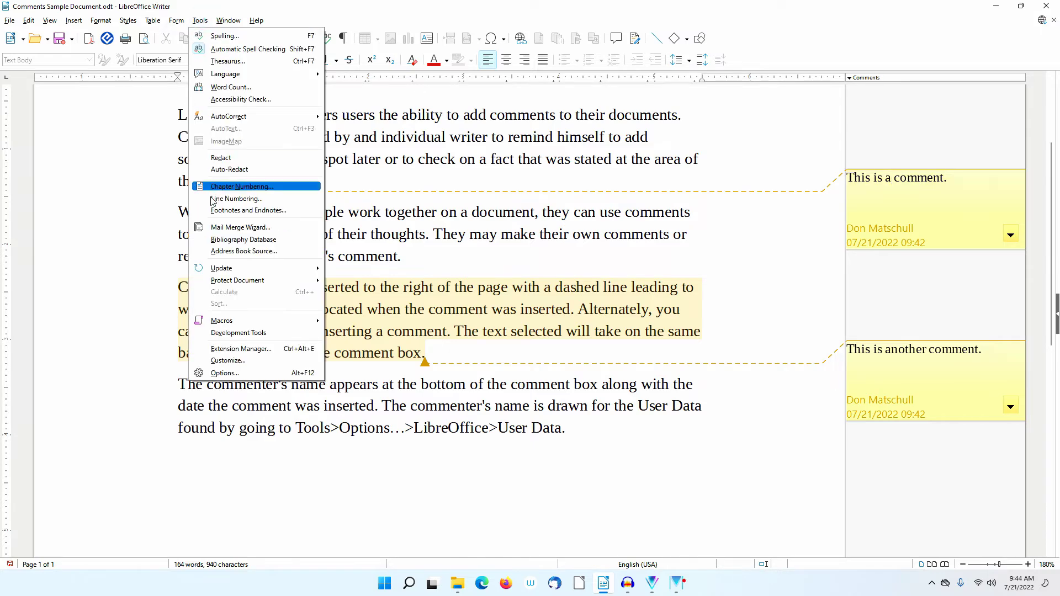
pyautogui.click(240, 373)
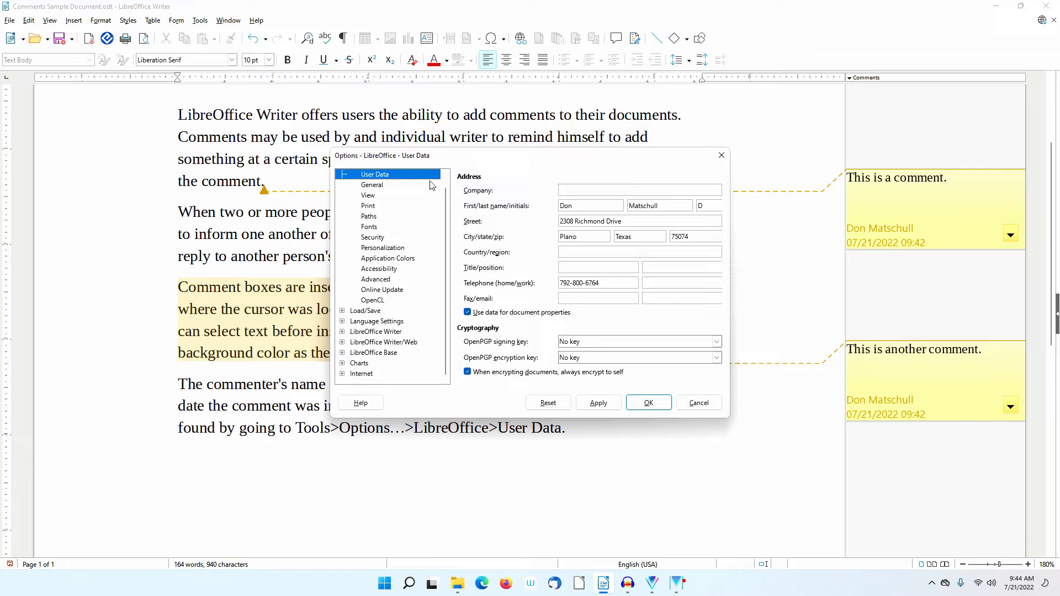
pyautogui.click(445, 173)
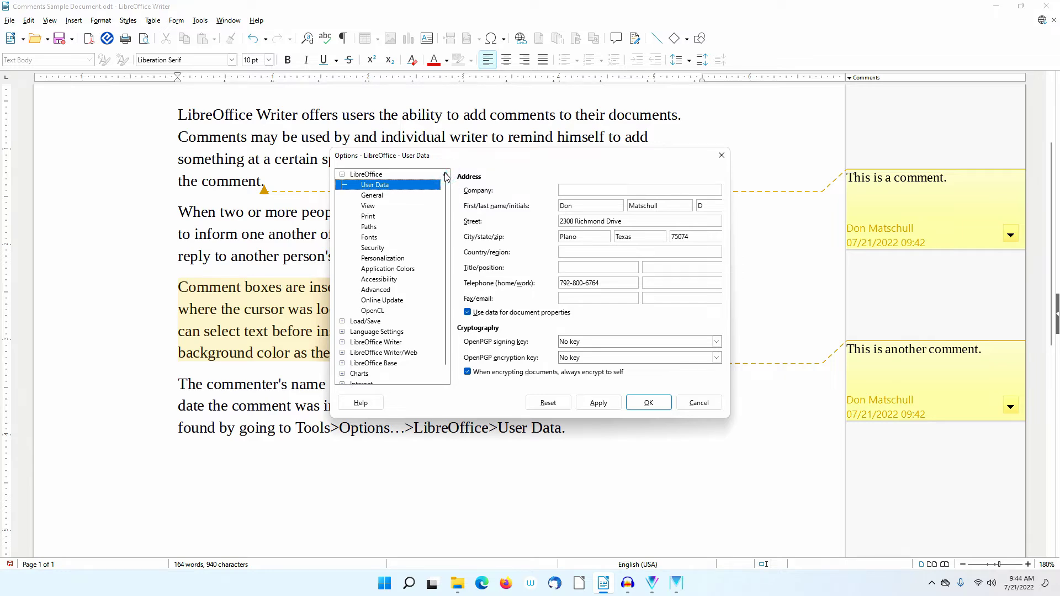
pyautogui.click(585, 206)
pyautogui.moveTo(583, 207); pyautogui.dragTo(548, 209)
pyautogui.write('Fred')
pyautogui.click(650, 403)
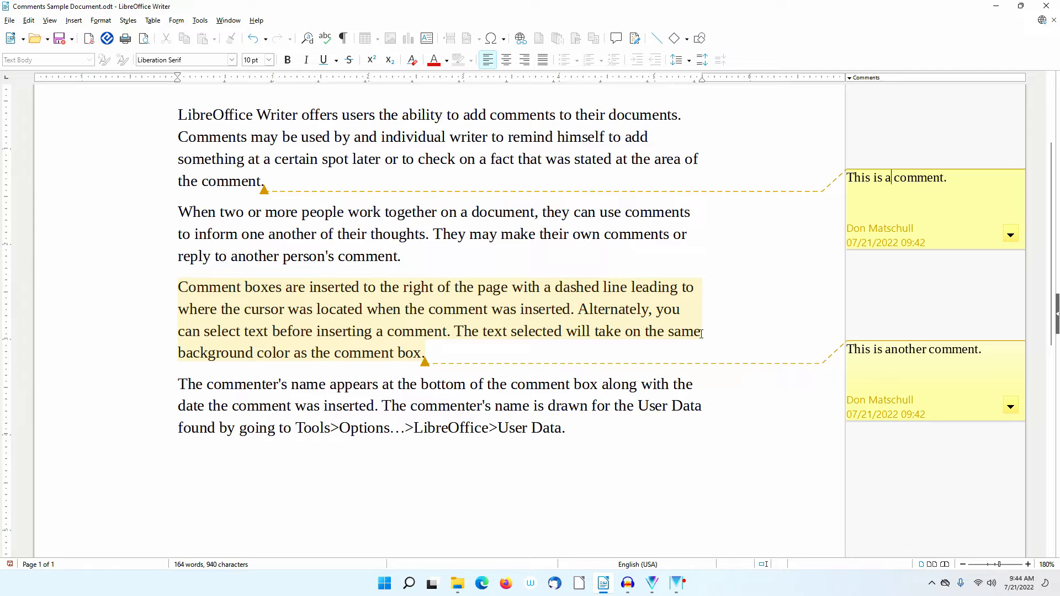
# Reply 'This is a reply.' to the first comment.
pyautogui.click(1012, 234)
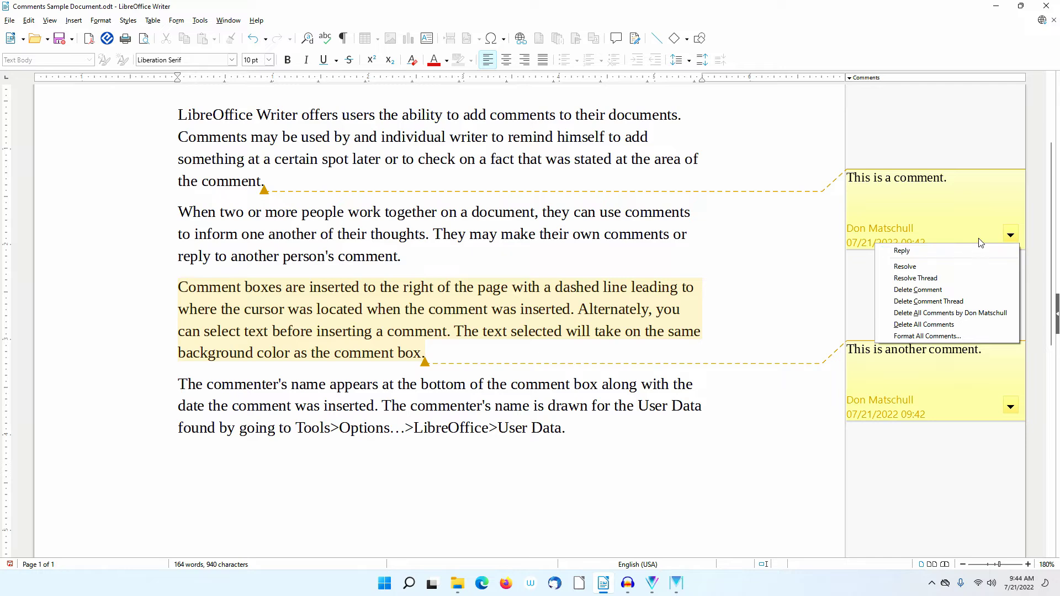
pyautogui.click(961, 255)
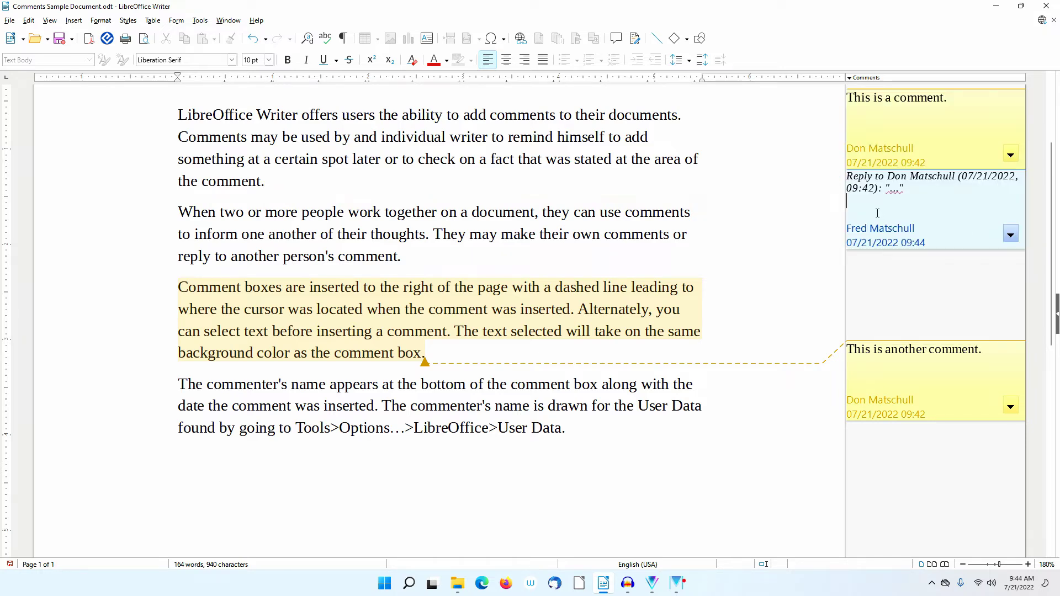
pyautogui.write('This is a reply.')
pyautogui.click(900, 244)
# Check the reply's context menu, dismiss it, and bring up the View menu.
pyautogui.rightClick(948, 196)
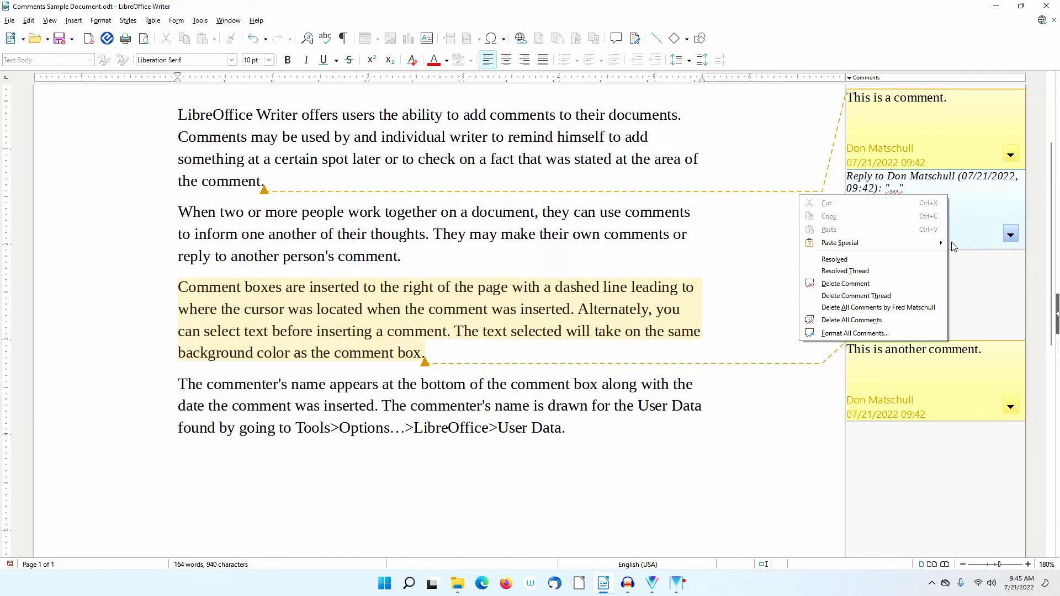
pyautogui.click(987, 206)
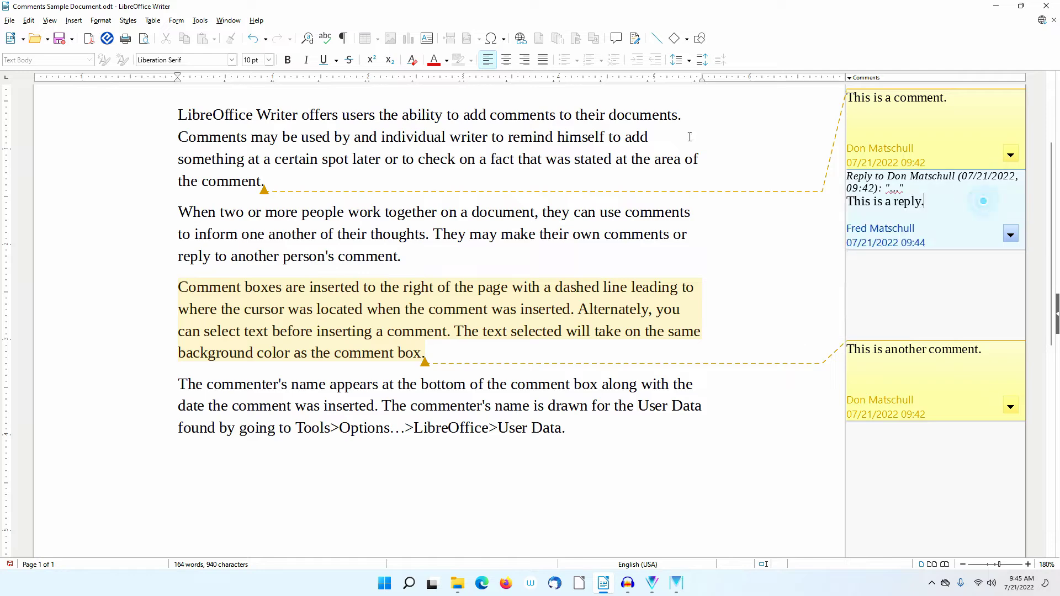
pyautogui.click(49, 21)
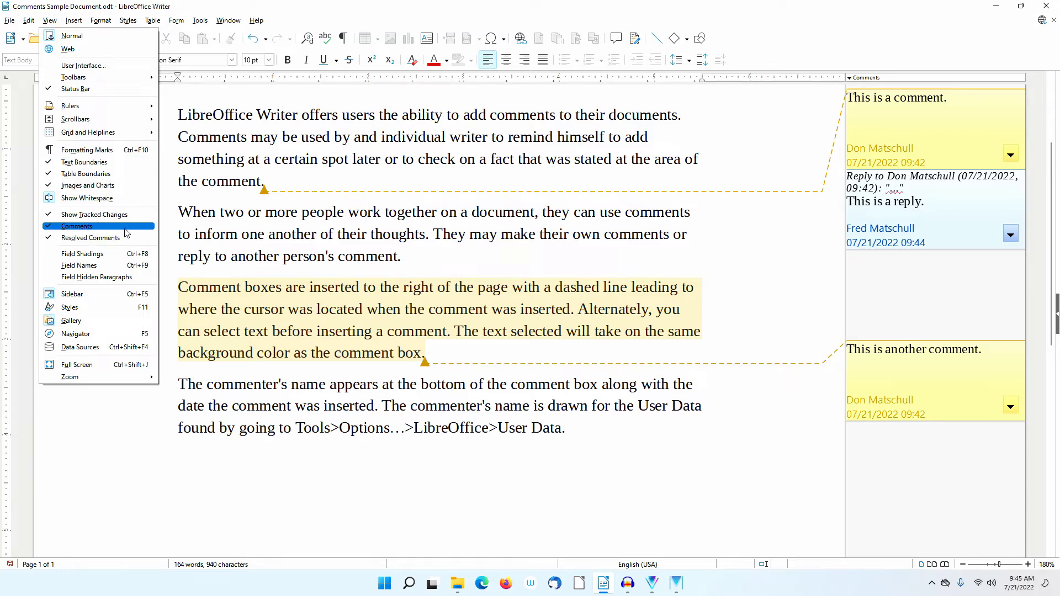
pyautogui.click(836, 32)
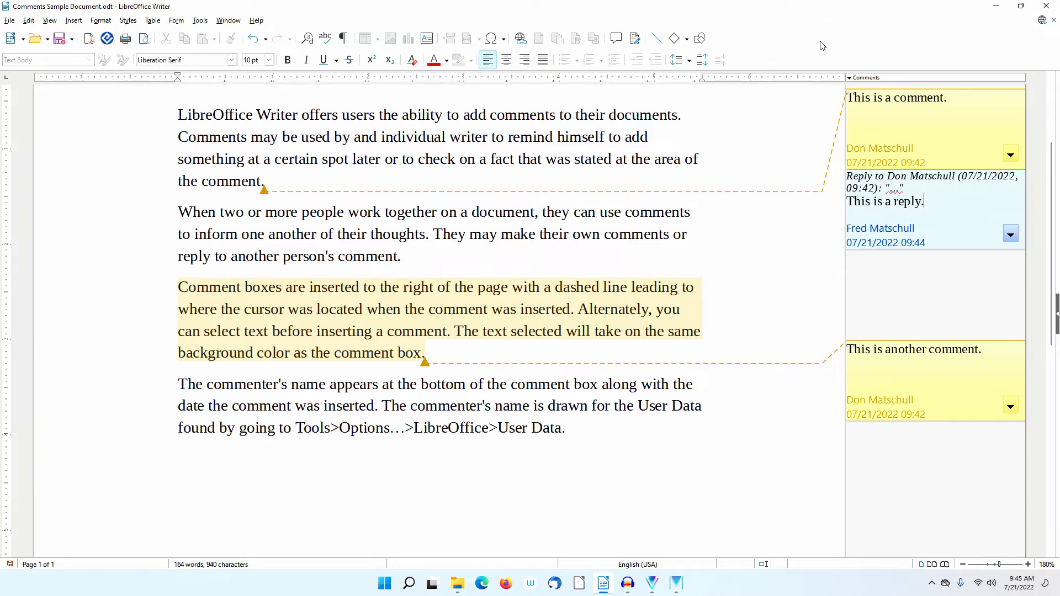
pyautogui.click(850, 78)
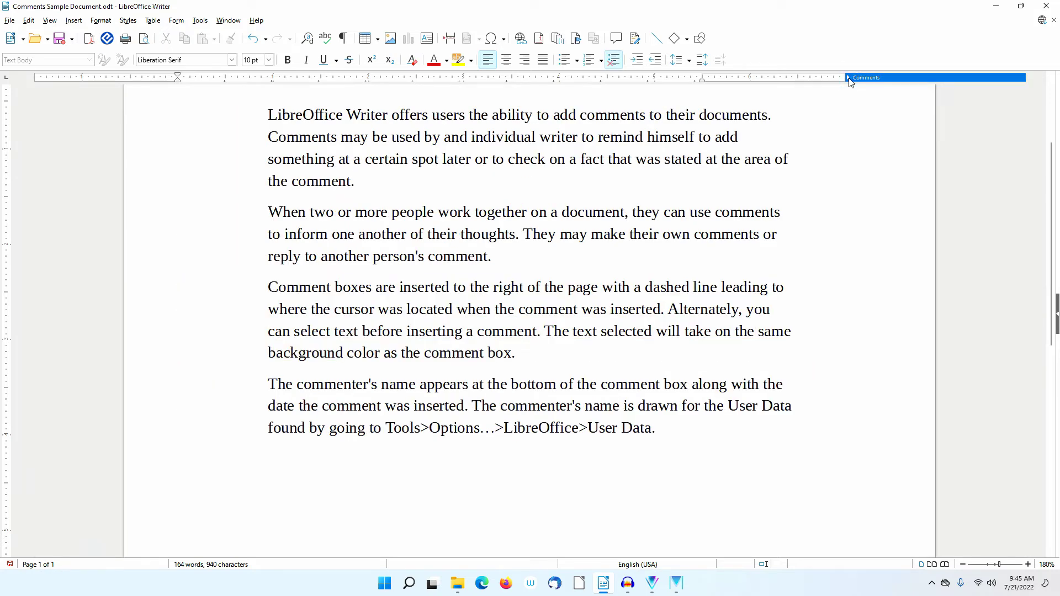
pyautogui.click(849, 79)
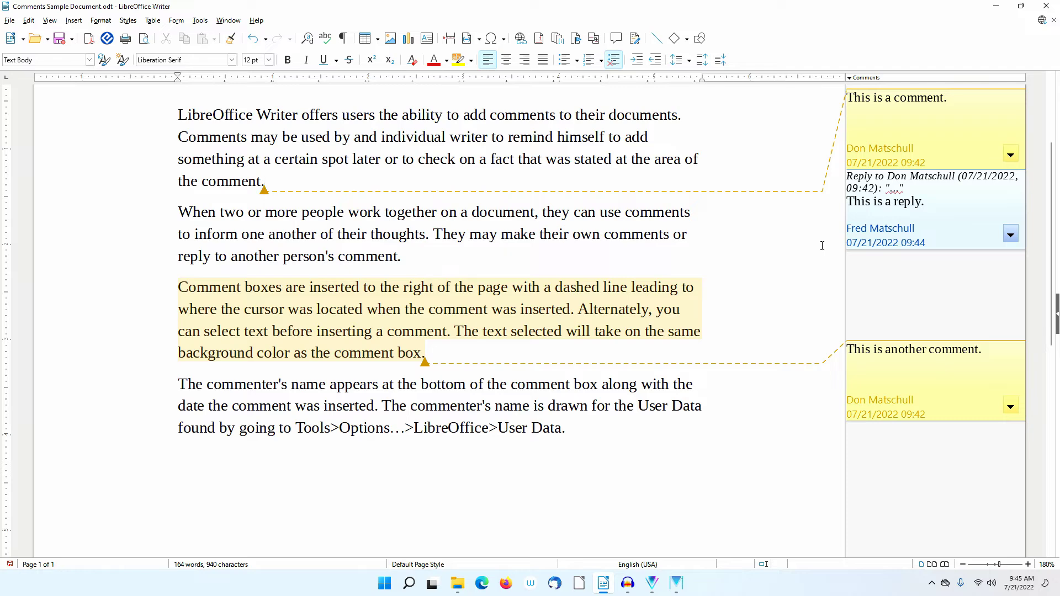
pyautogui.click(1056, 316)
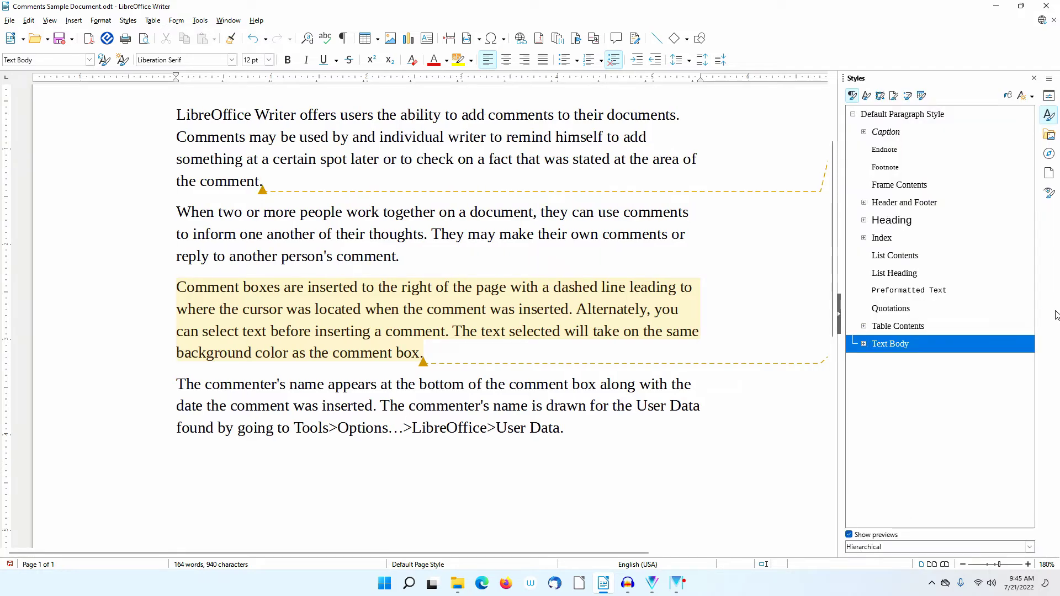
pyautogui.click(1049, 156)
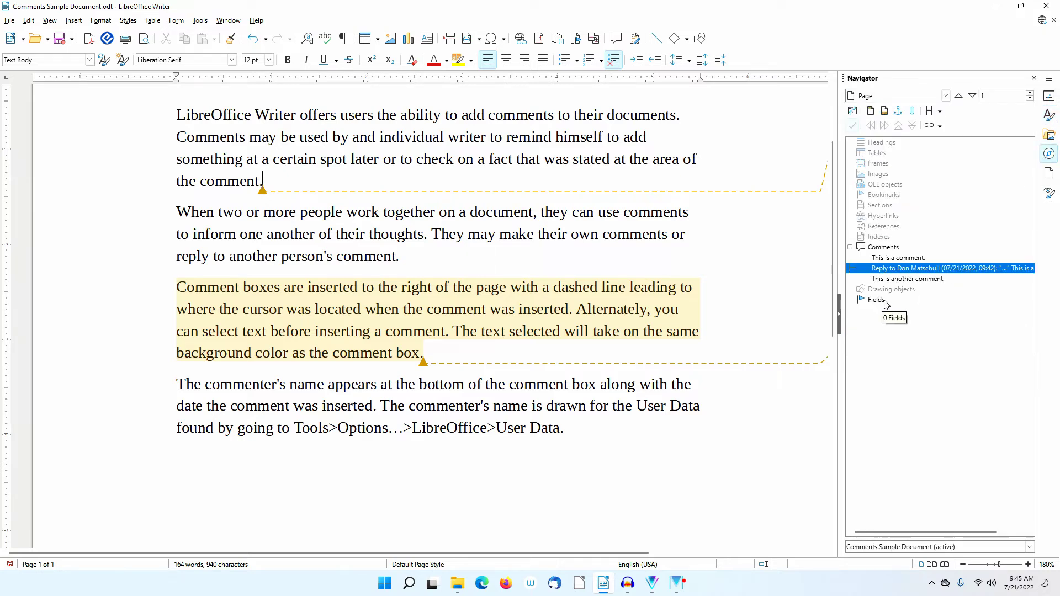
pyautogui.click(901, 260)
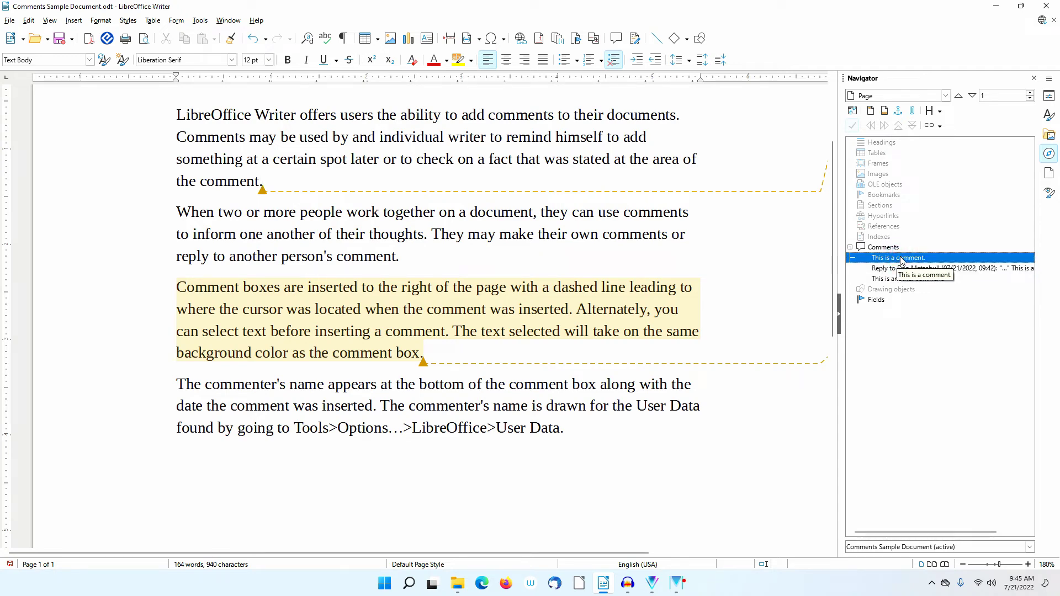
pyautogui.doubleClick(901, 260)
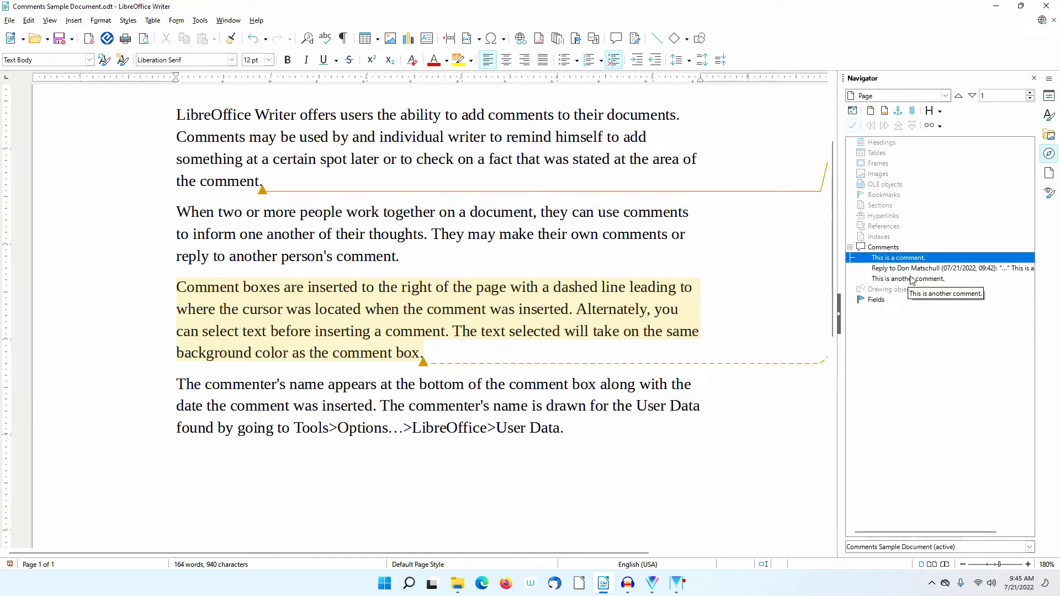
pyautogui.doubleClick(910, 279)
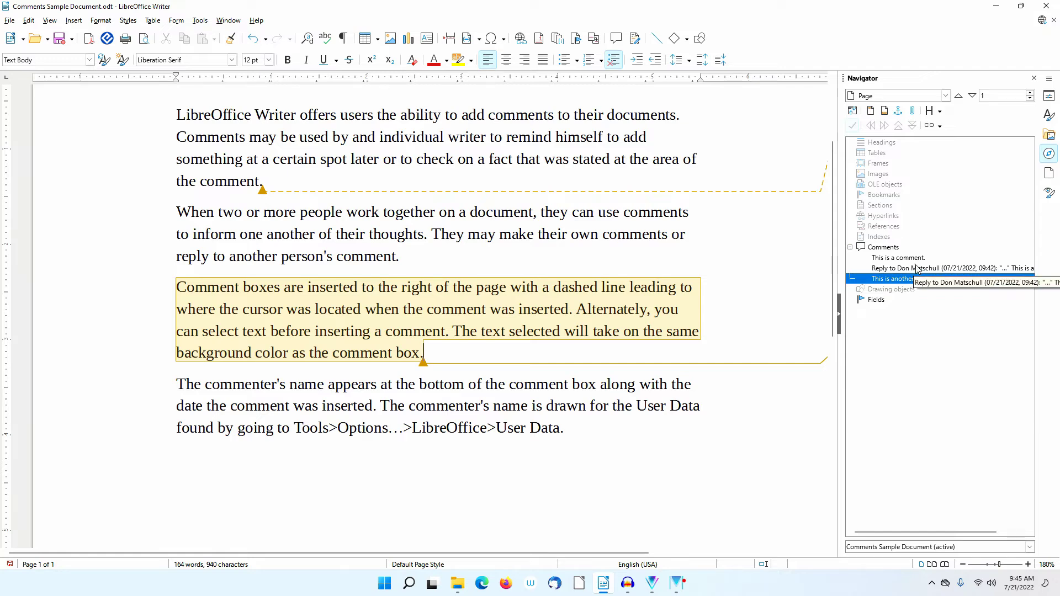
pyautogui.click(917, 269)
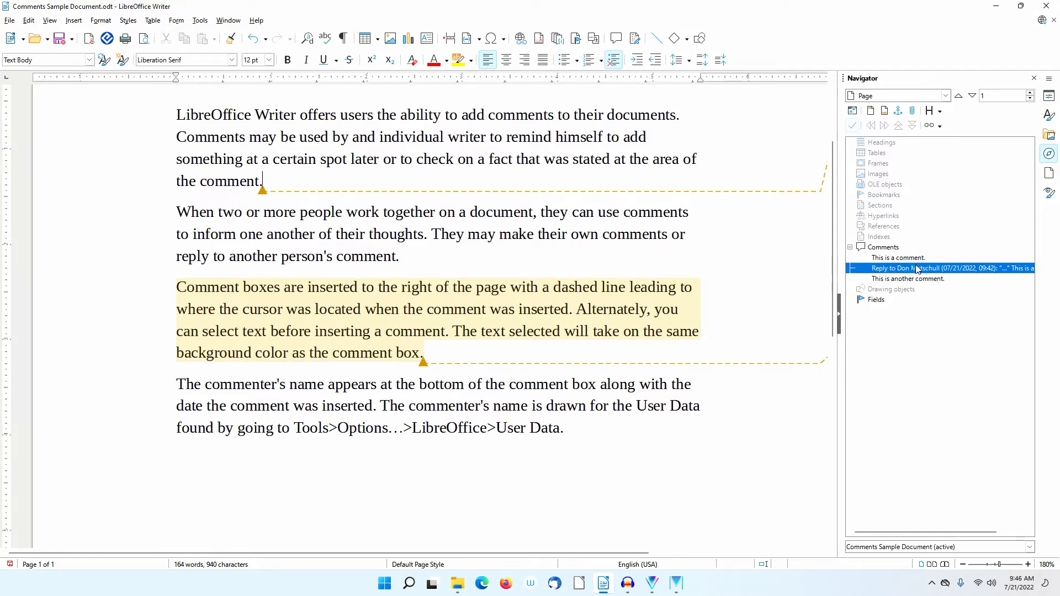
pyautogui.click(840, 319)
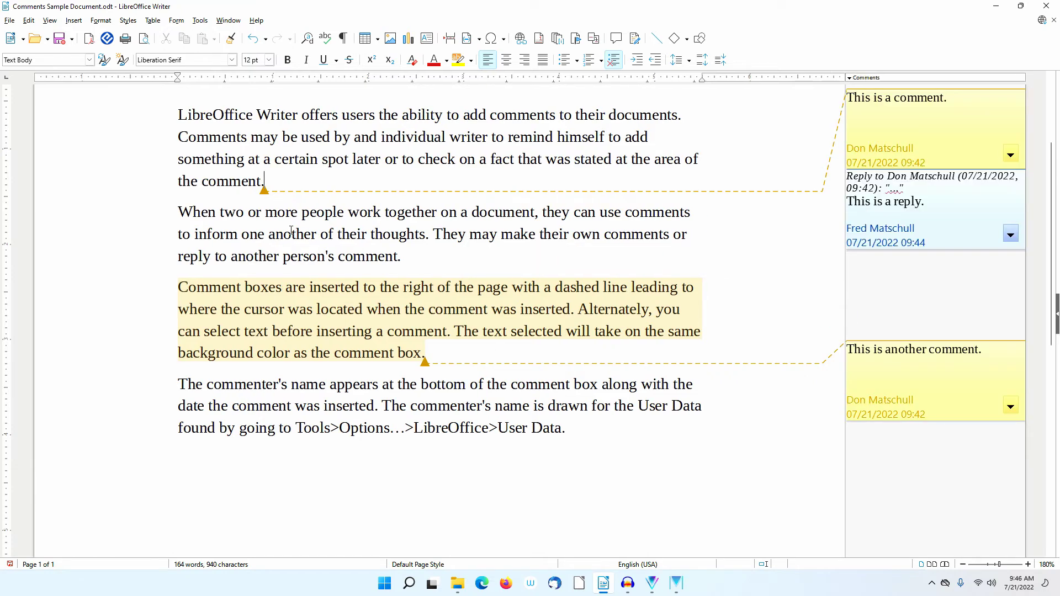
# Set Comments to 'In margins' in the LibreOffice Writer > Print options.
pyautogui.click(202, 20)
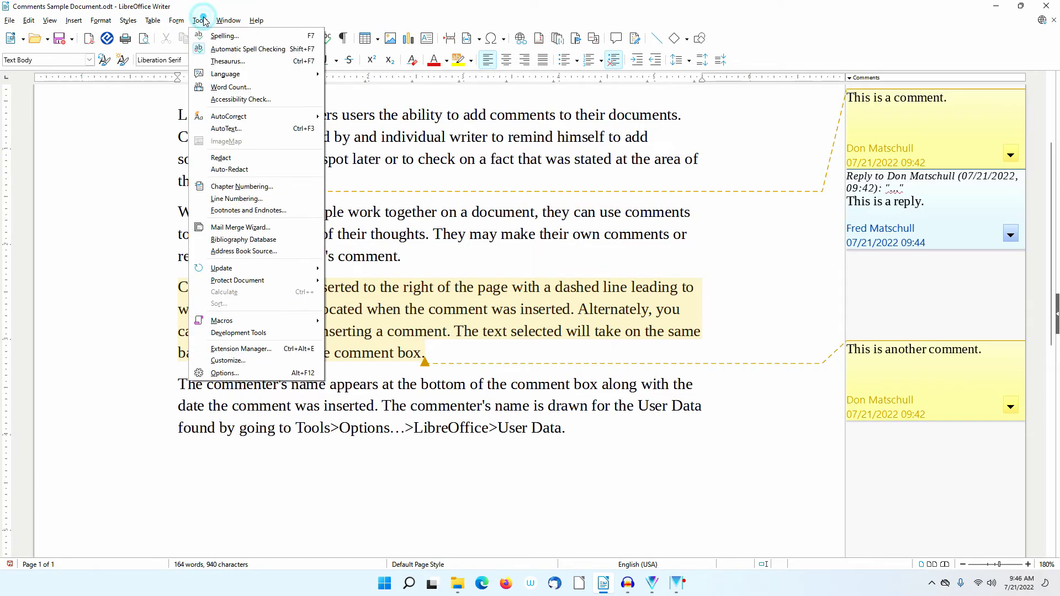
pyautogui.click(249, 375)
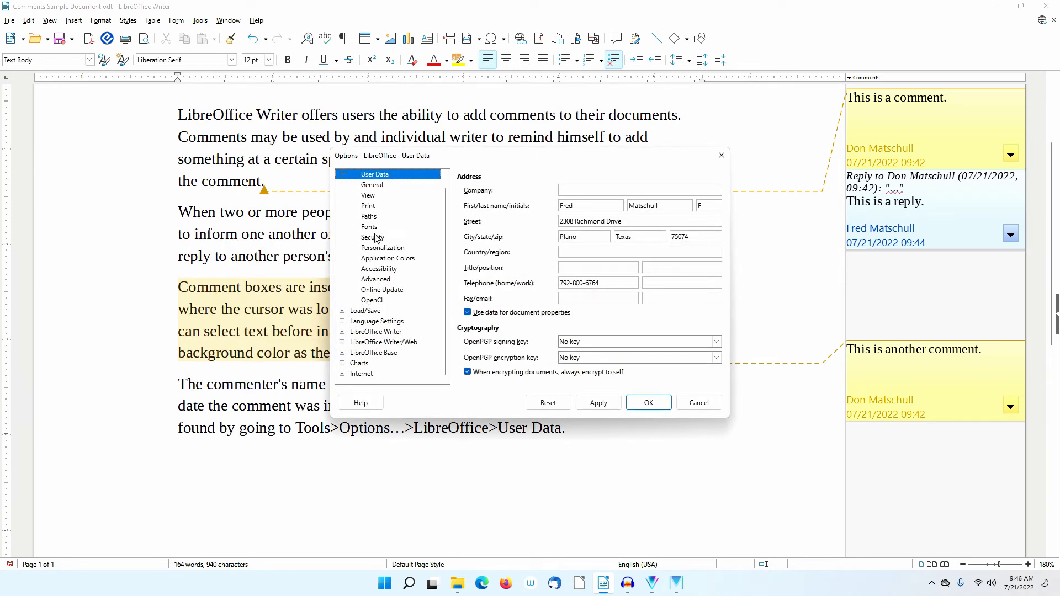
pyautogui.click(342, 332)
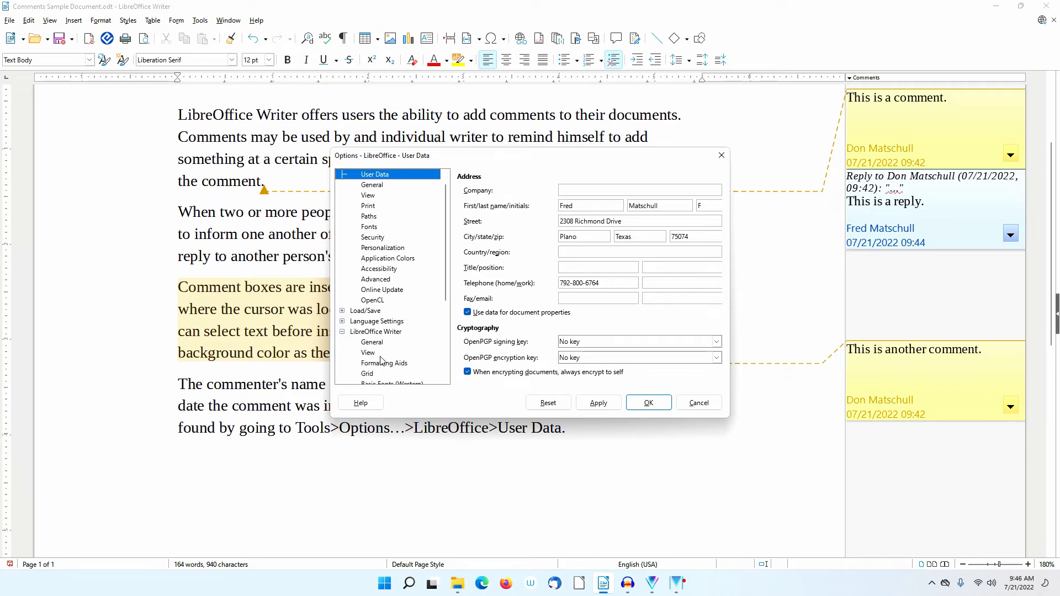
pyautogui.scroll(-1, 375, 369)
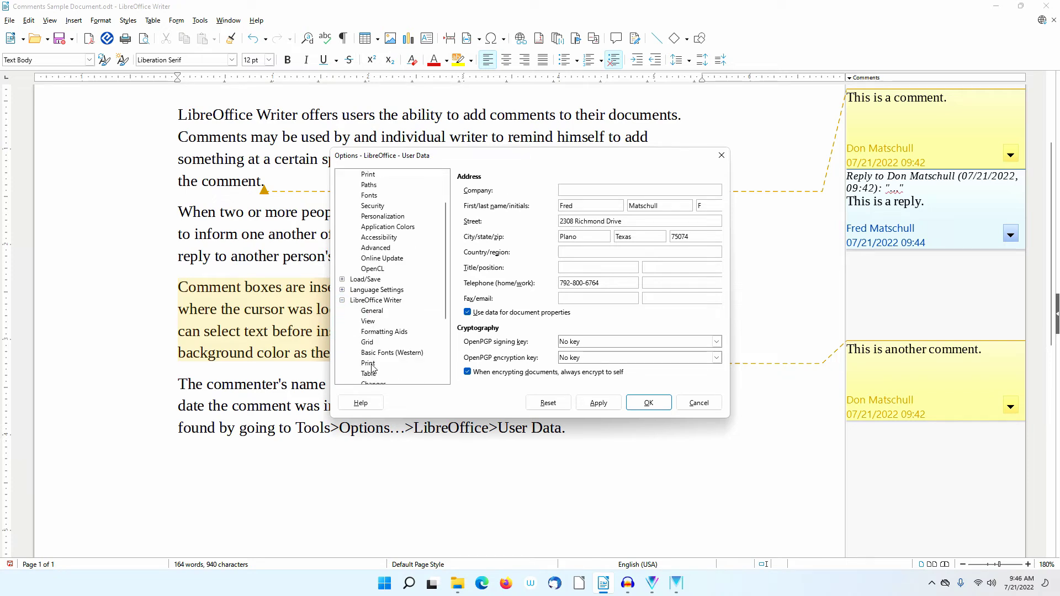
pyautogui.click(369, 363)
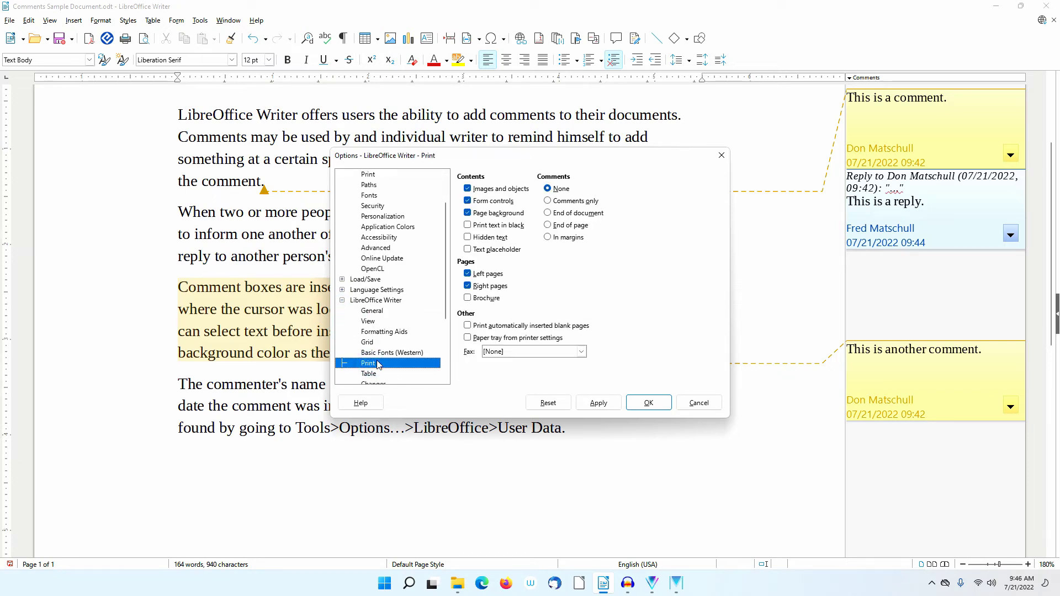
pyautogui.click(547, 237)
pyautogui.click(657, 403)
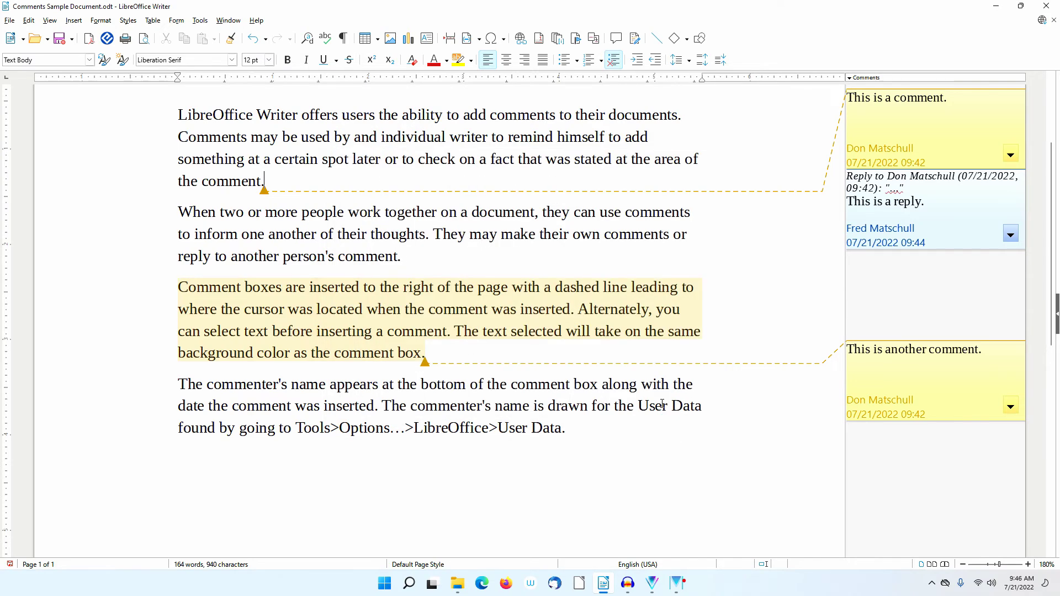
pyautogui.click(126, 39)
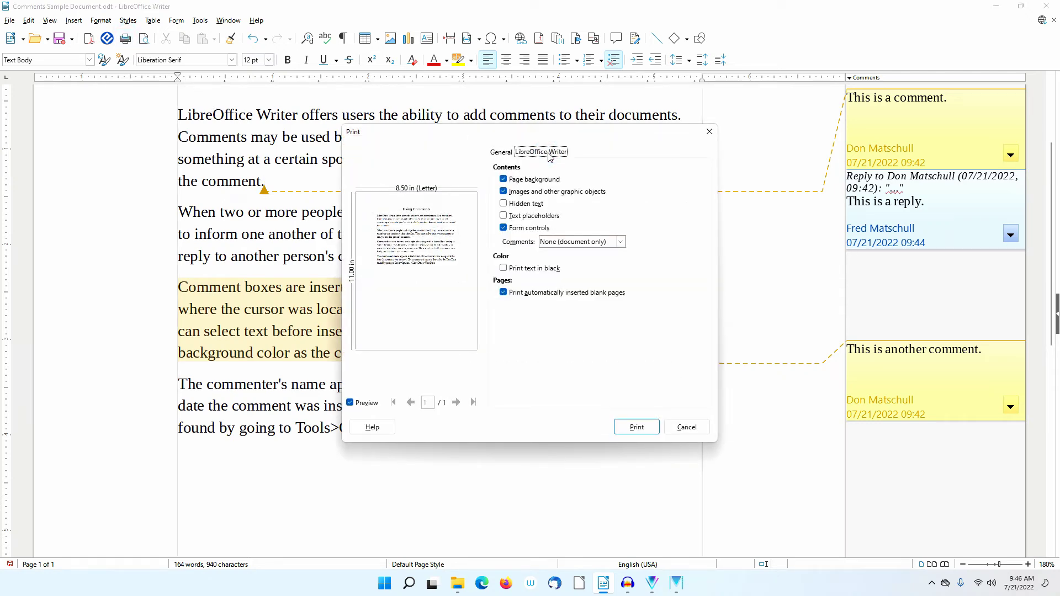
pyautogui.click(621, 242)
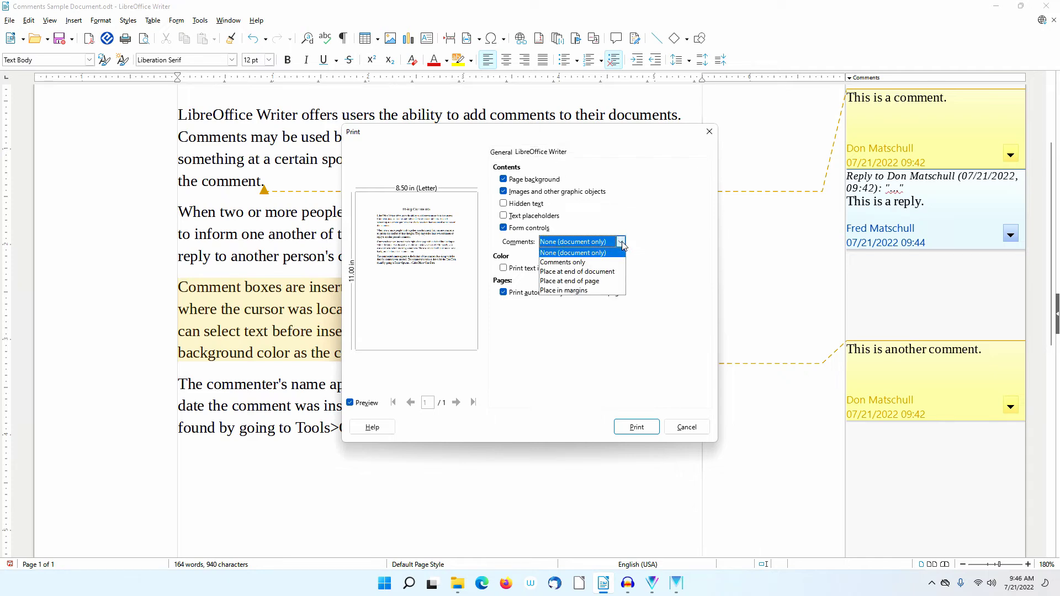
pyautogui.click(611, 291)
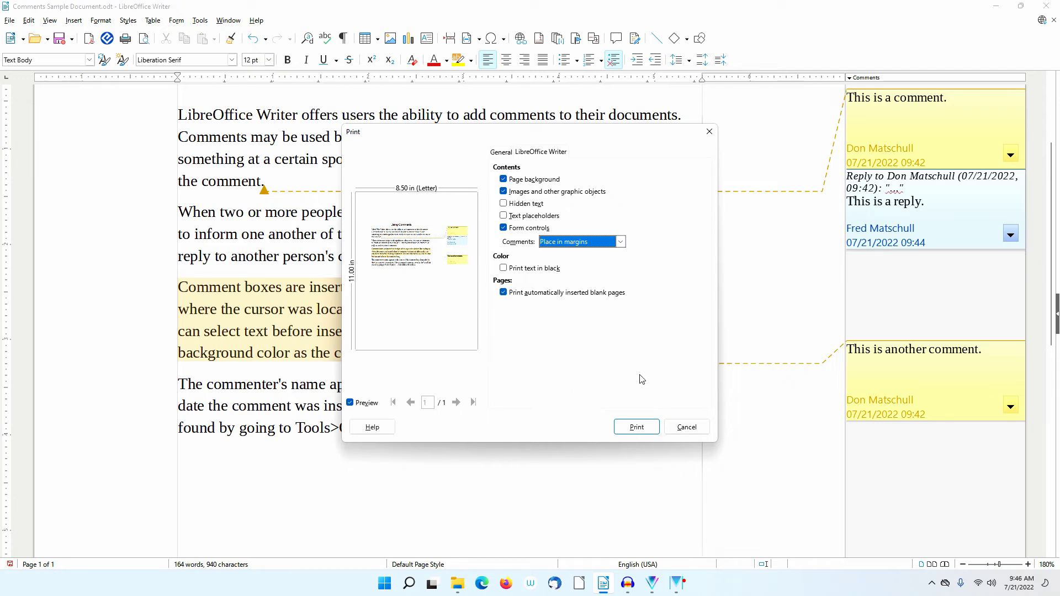
pyautogui.click(687, 427)
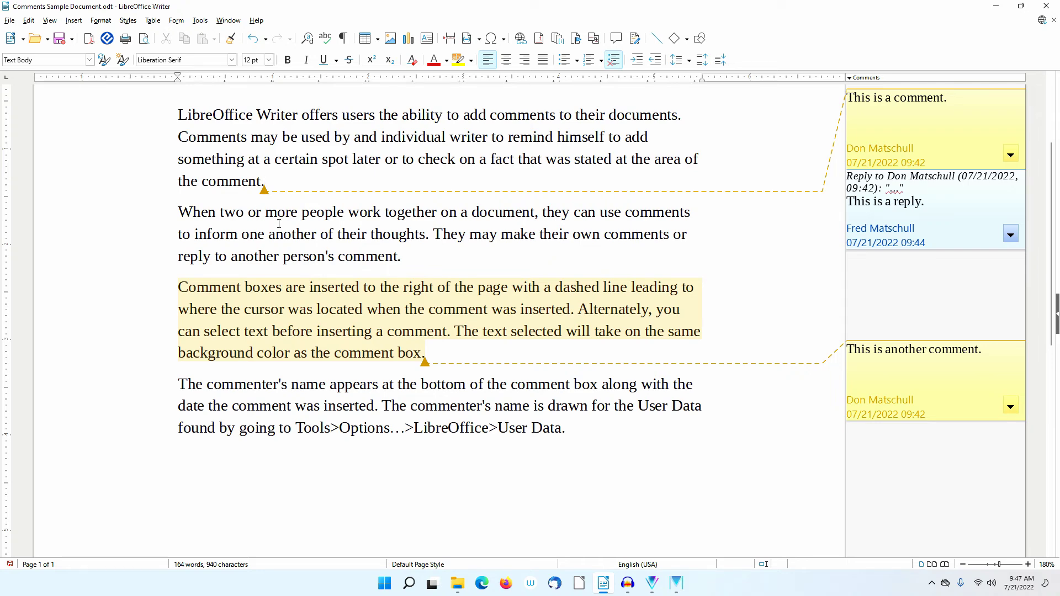
# Export as 'Comments Sample Document.pdf' with 'Comments as PDF annotations' left enabled.
pyautogui.scroll(2, 279, 224)
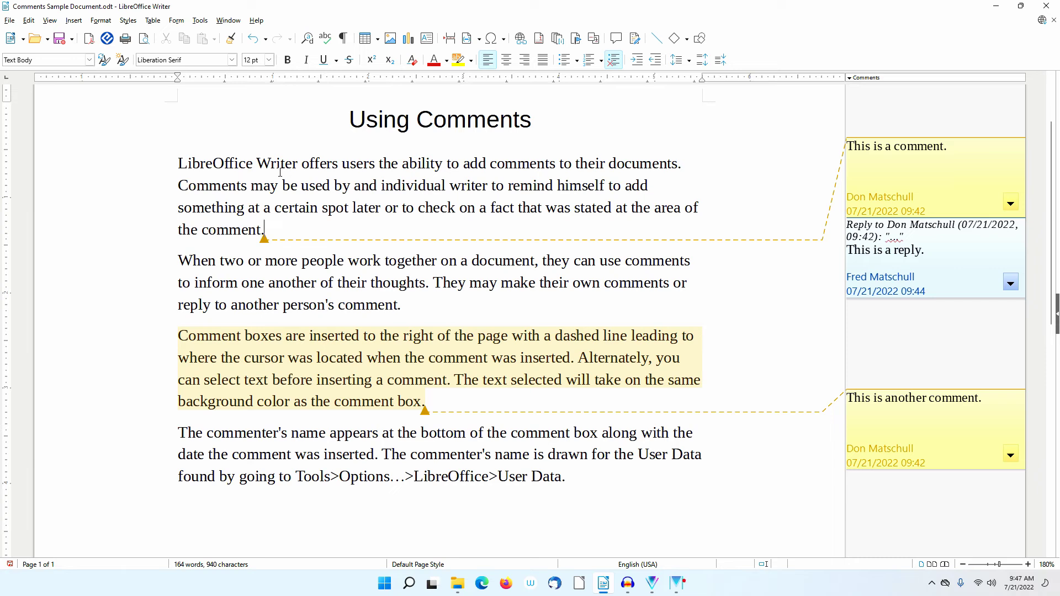
pyautogui.click(10, 21)
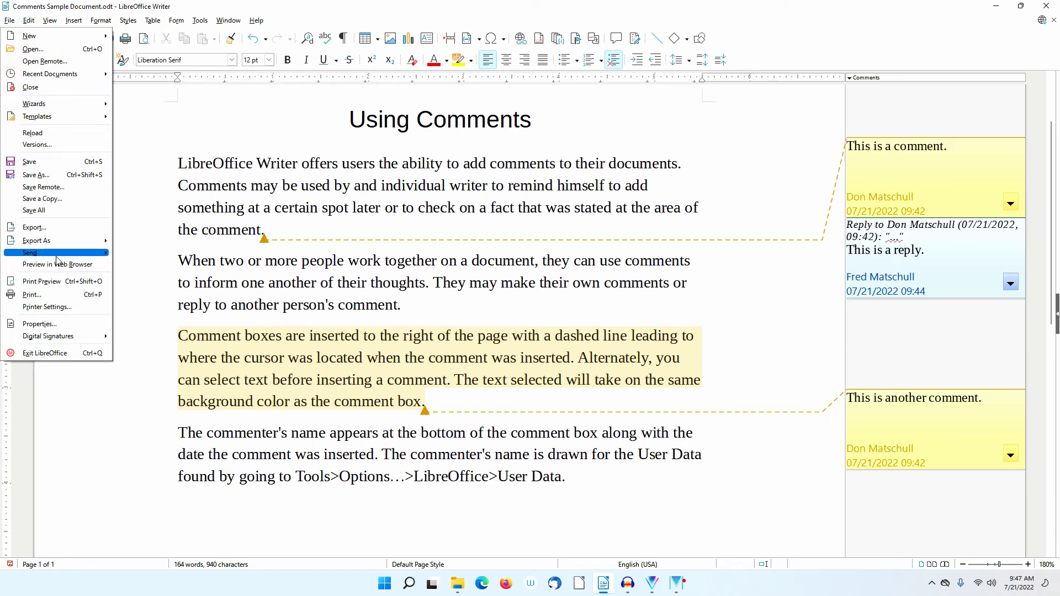
pyautogui.moveTo(69, 242)
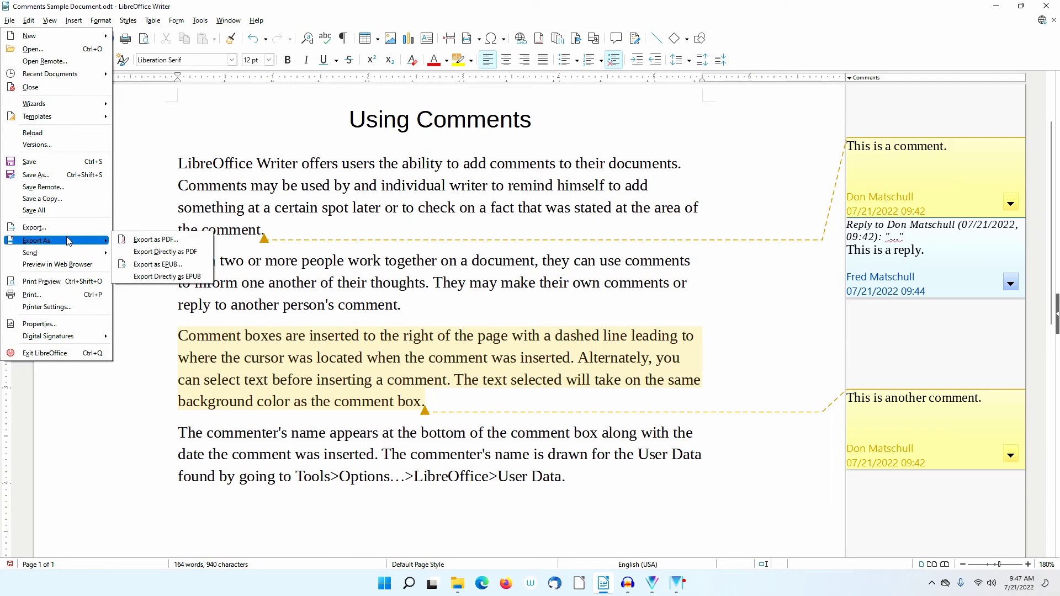
pyautogui.click(164, 240)
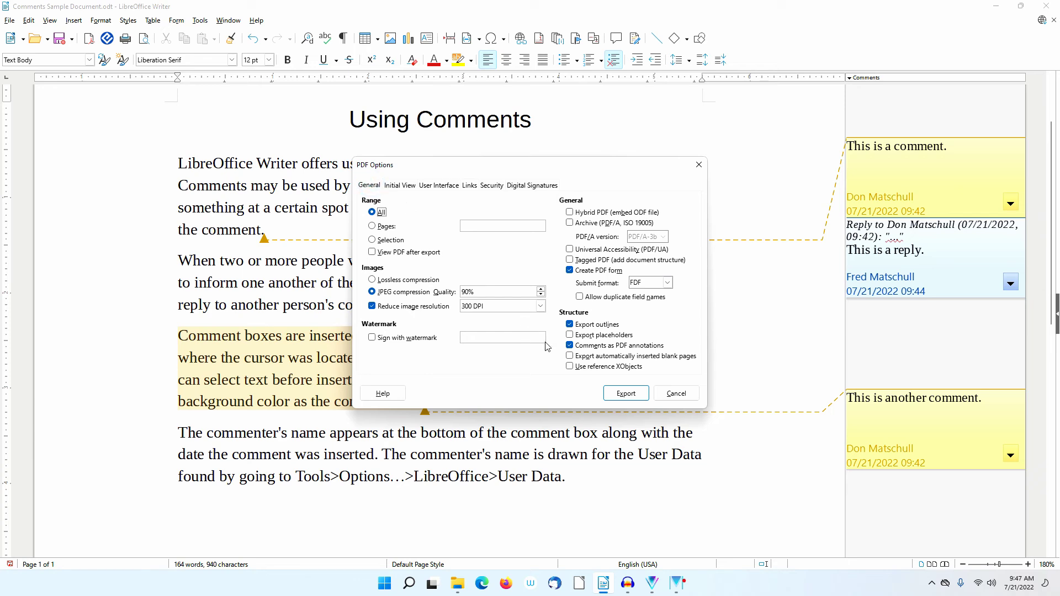
pyautogui.click(570, 346)
pyautogui.click(570, 346)
pyautogui.click(625, 394)
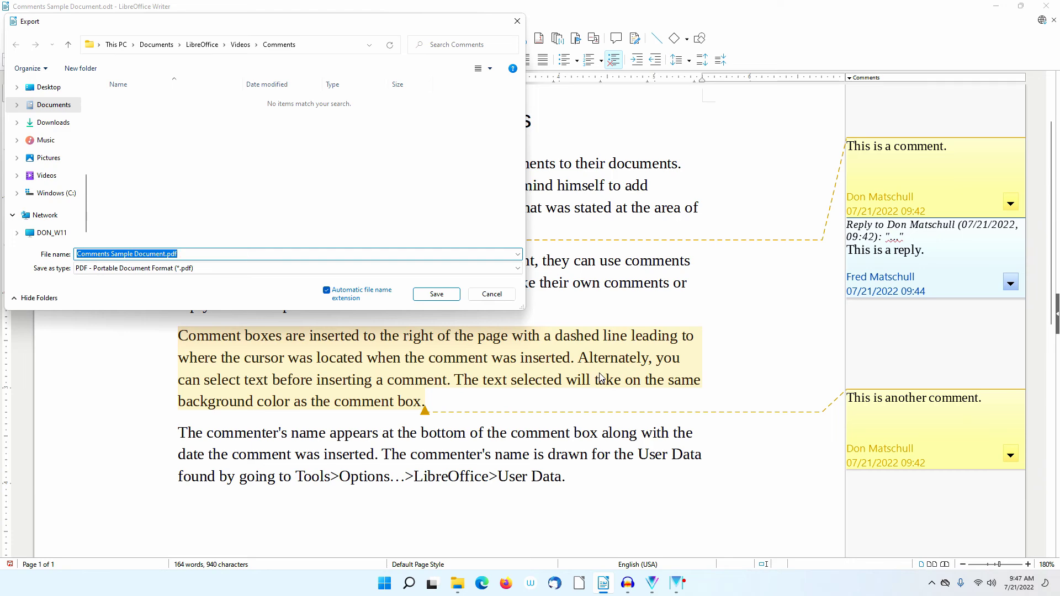
pyautogui.click(437, 295)
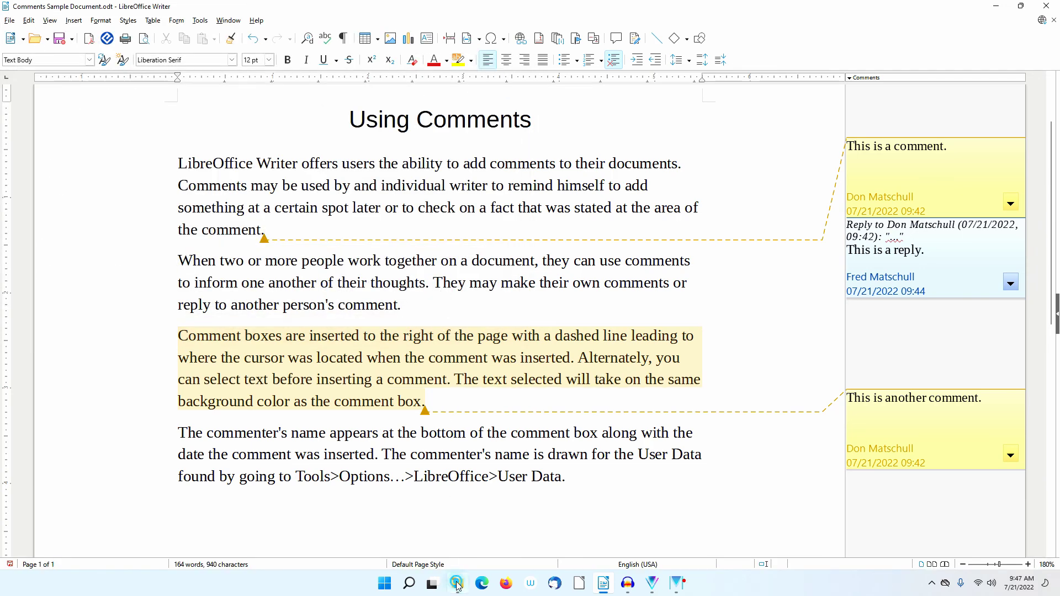
# Open Comments Sample Document.pdf from the Comments folder in File Explorer.
pyautogui.click(463, 585)
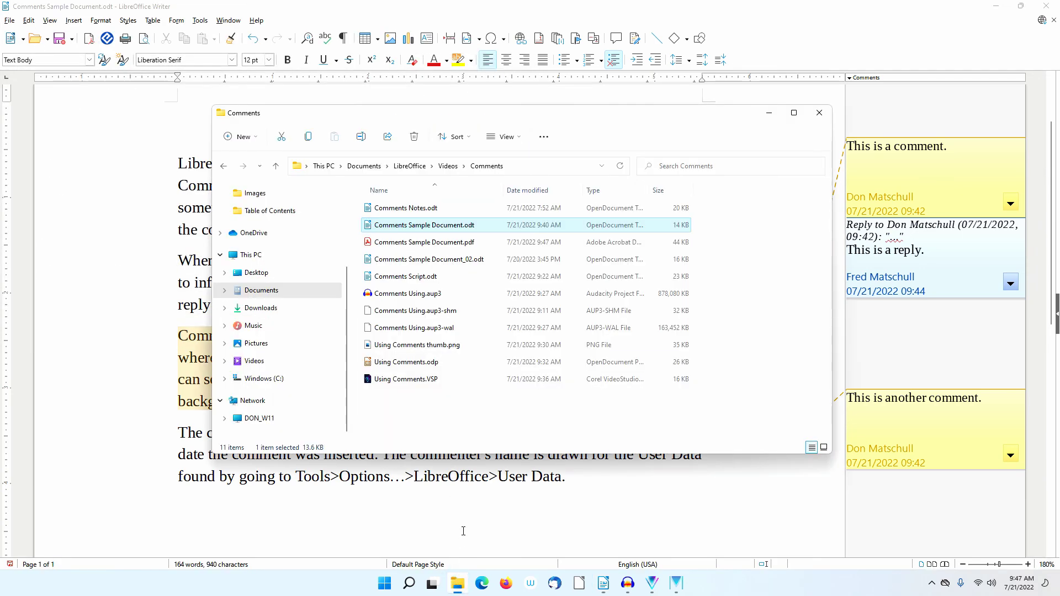
pyautogui.doubleClick(447, 243)
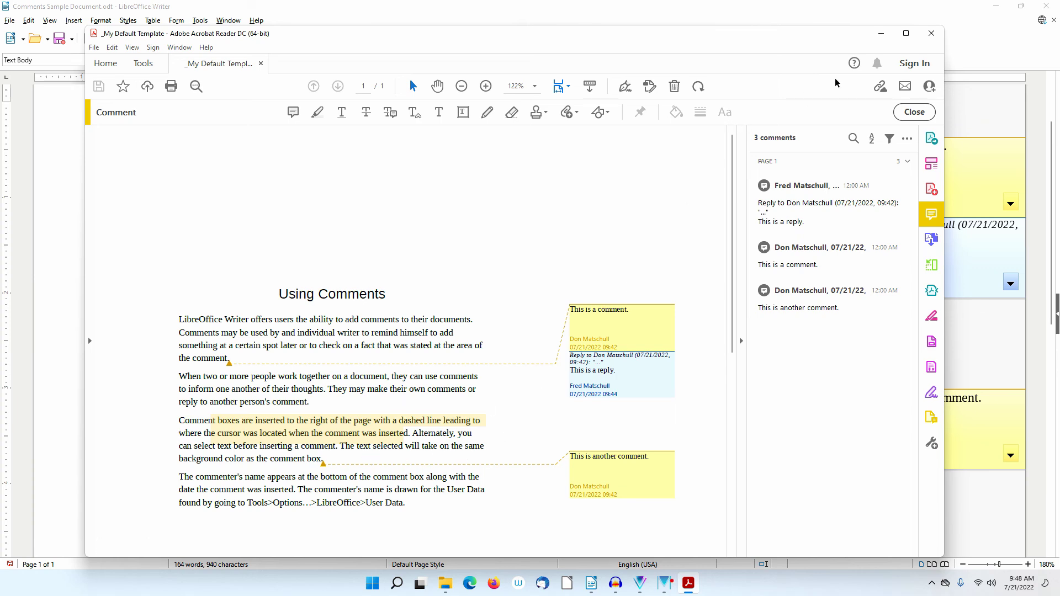
# Close Acrobat Reader after confirming the three comments appear in the margin.
pyautogui.click(932, 35)
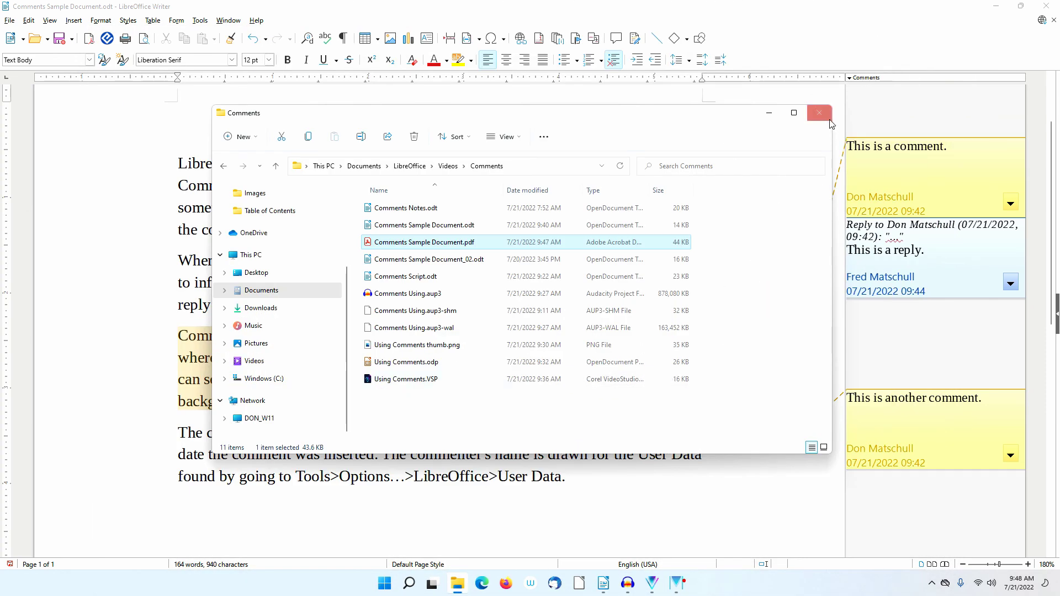
# Close the File Explorer window showing the Comments folder.
pyautogui.click(819, 113)
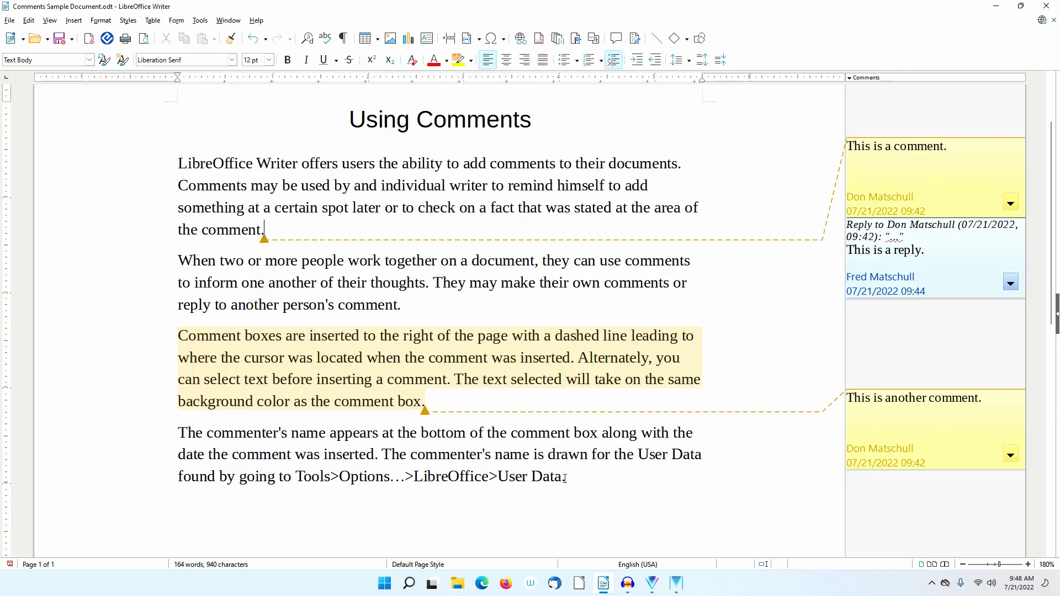